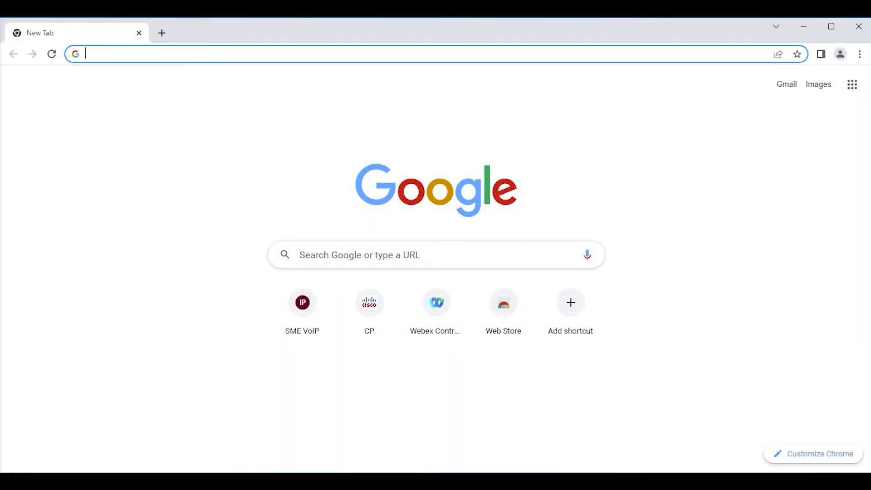
Open the phone's configuration utility at 192.168.1.42 in advanced admin mode and view its debug information.
click(119, 54)
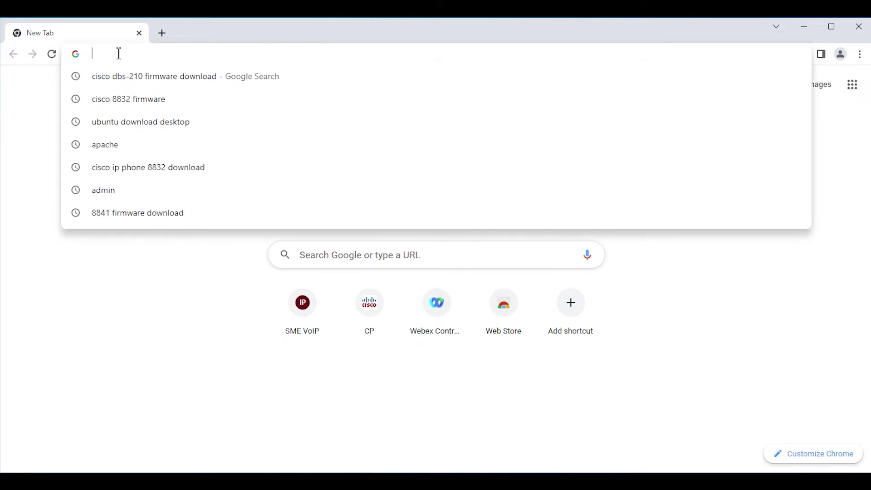
text(192.168.1.42)
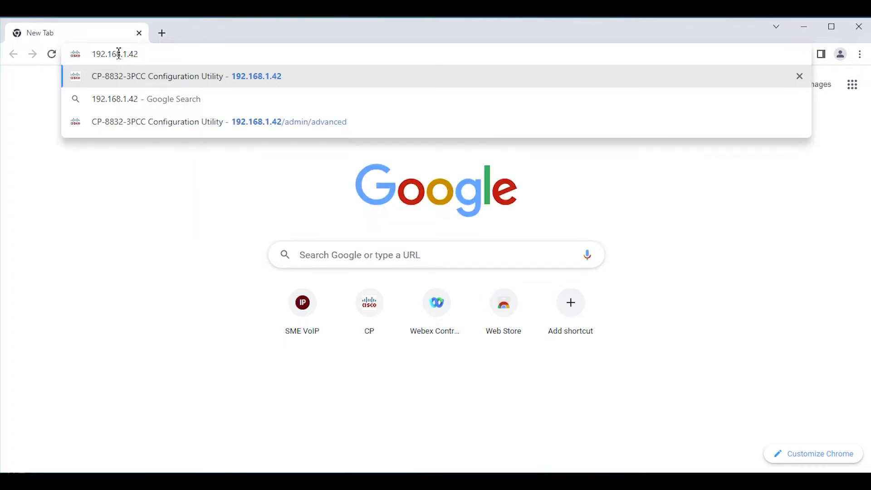
key(Return)
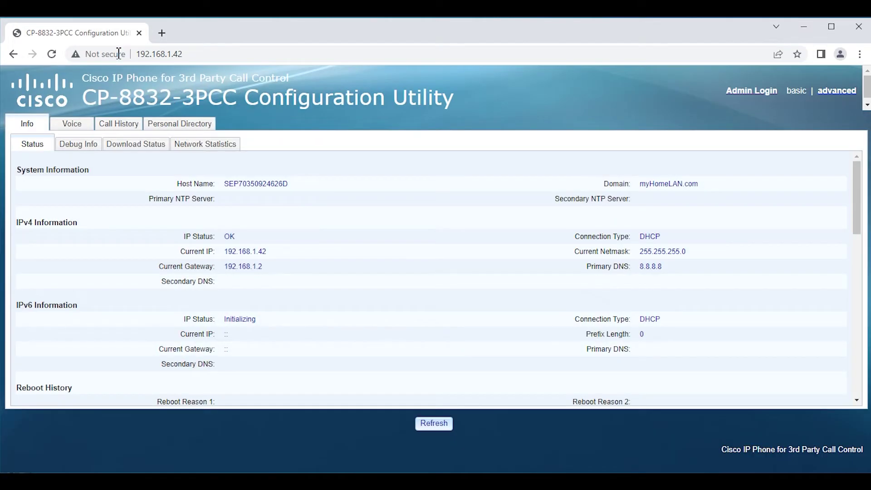
click(762, 100)
click(837, 92)
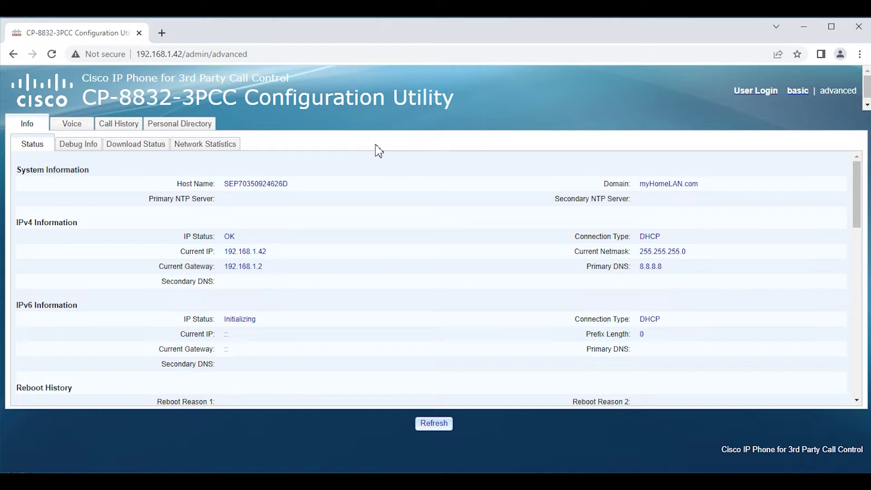
click(89, 146)
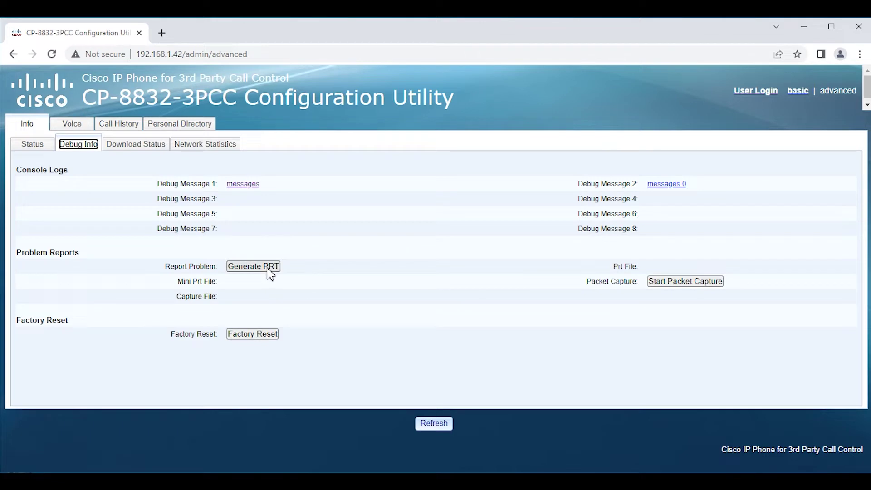
Find the debug level in the voice system settings, set it to DEBUG, and submit the change.
click(75, 129)
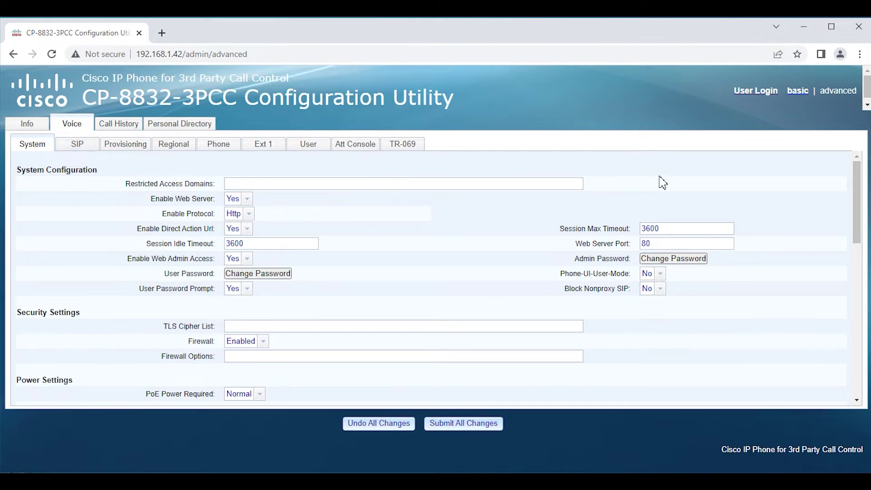
key(ctrl+f)
text(level)
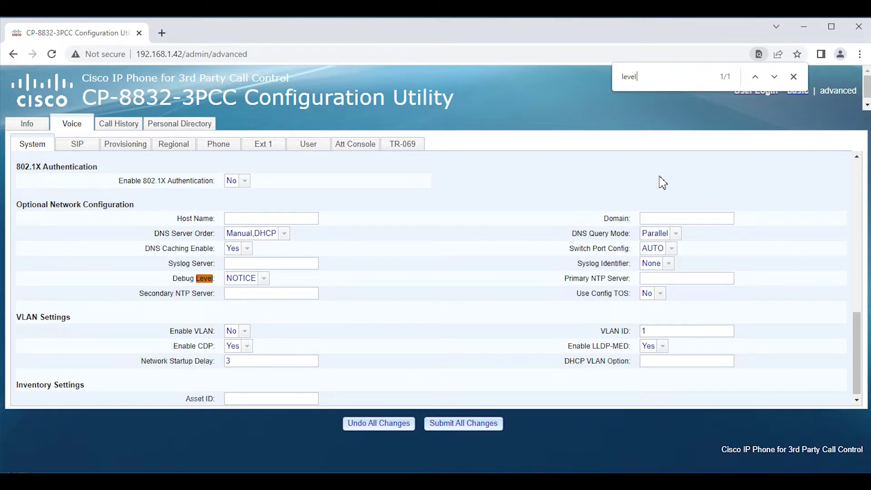
click(265, 279)
click(265, 384)
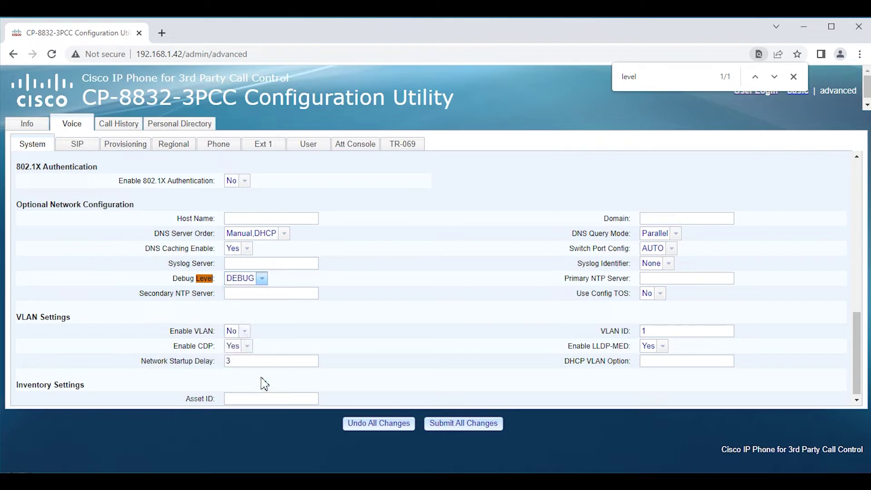
click(462, 424)
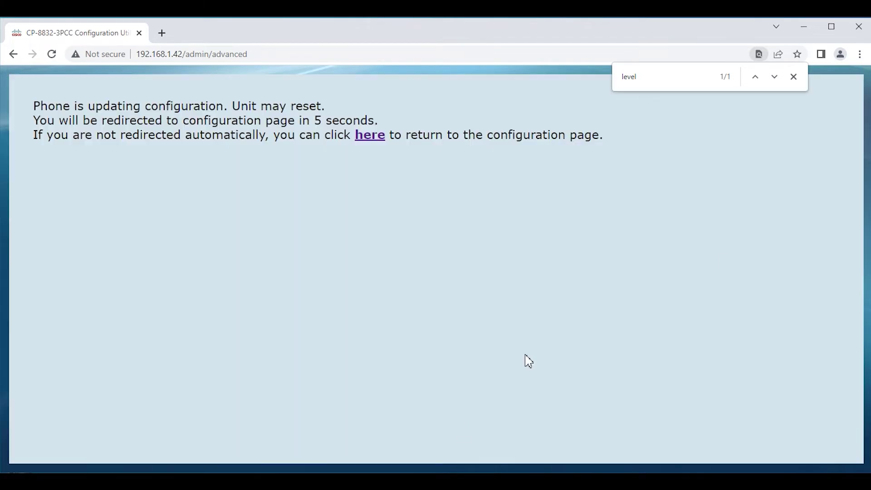
click(794, 77)
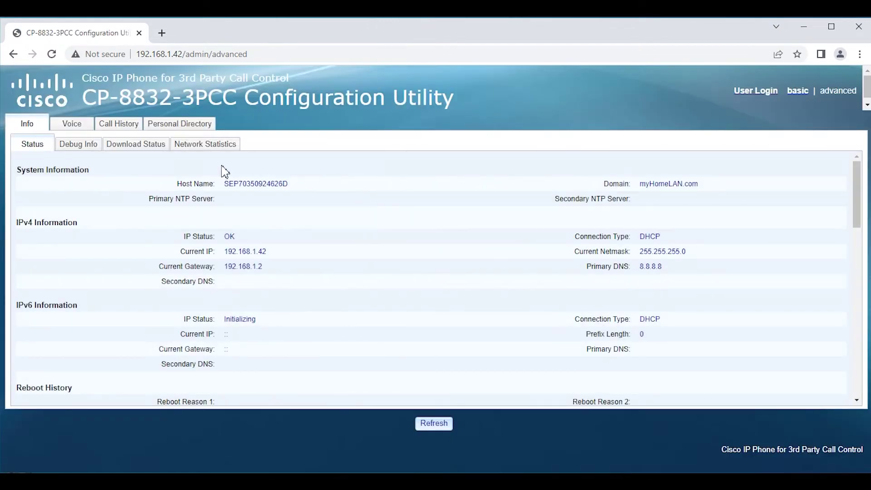
Generate a problem report from the debug information with the description "Phone registration failure".
click(92, 149)
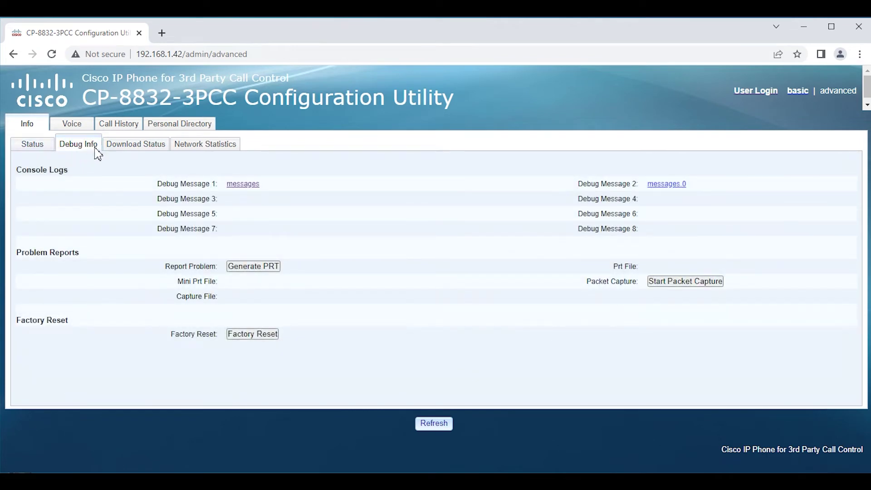
click(257, 267)
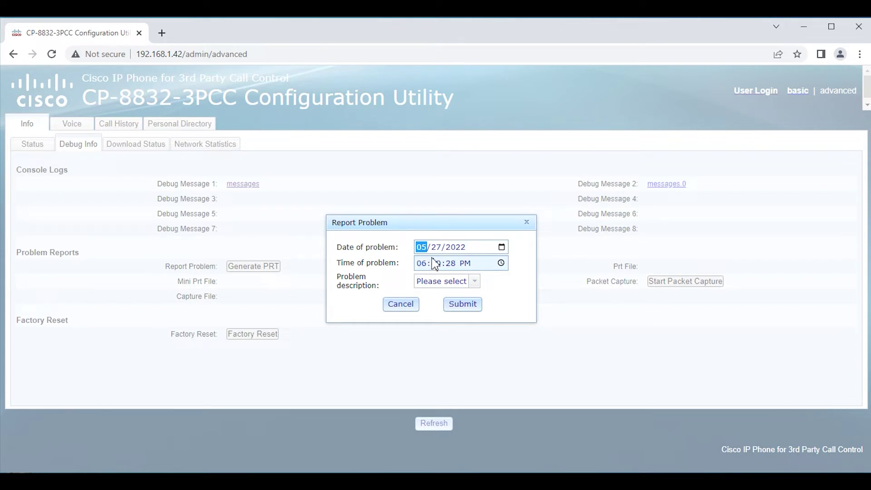
click(474, 282)
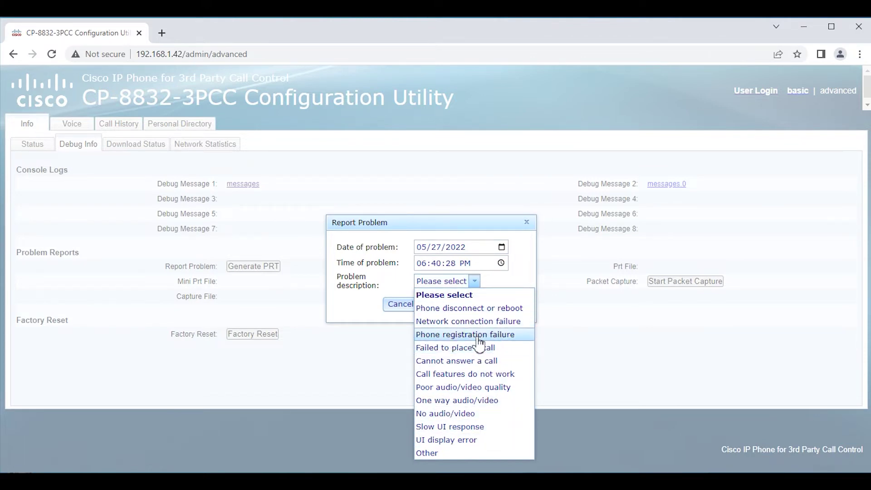
click(493, 339)
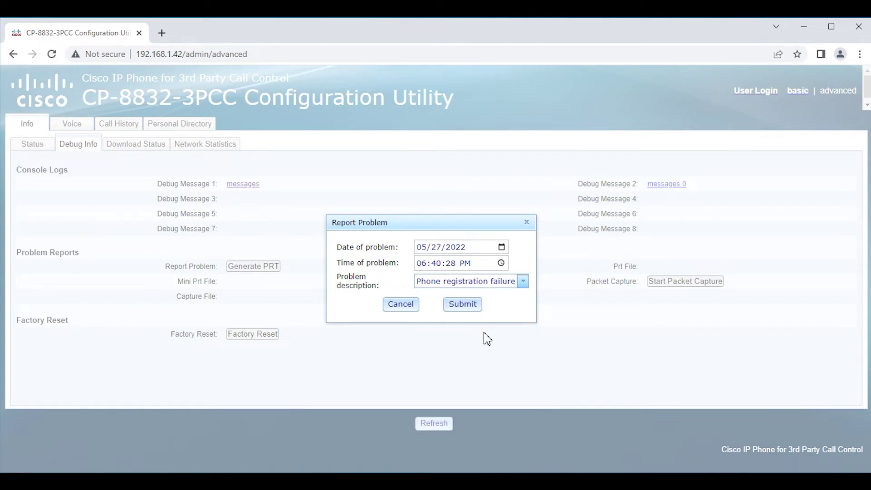
click(522, 284)
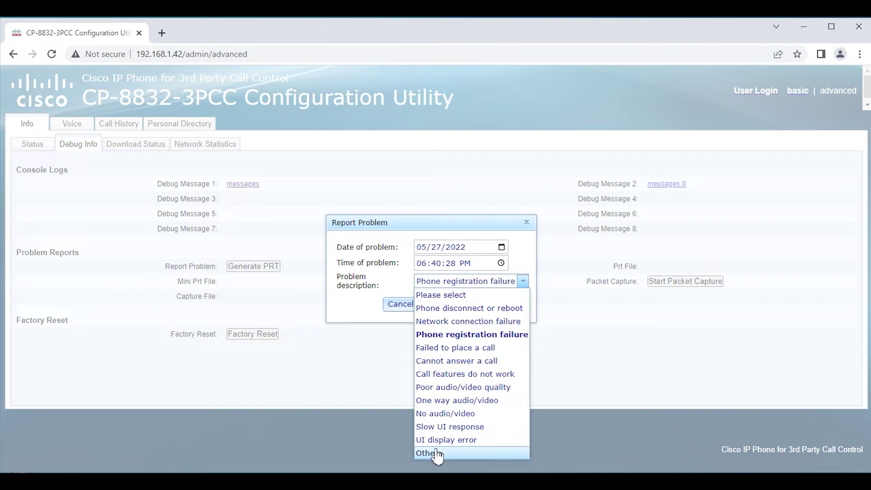
click(471, 334)
click(461, 304)
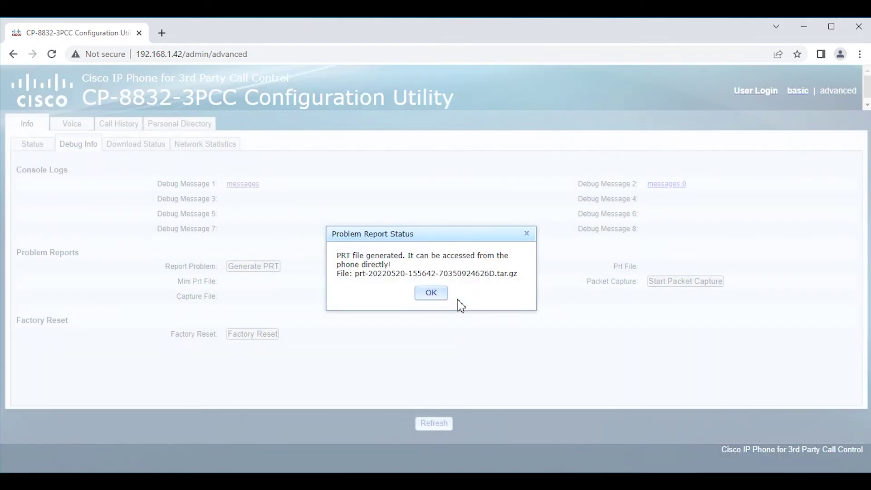
click(434, 293)
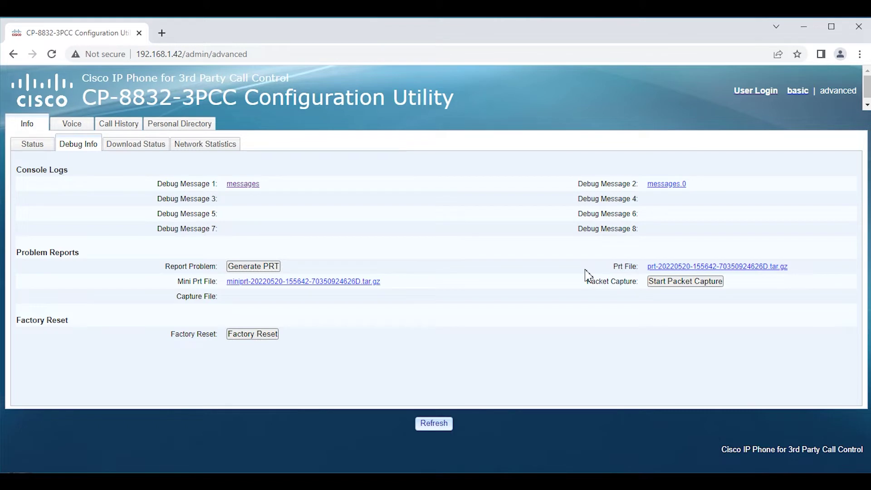
Start a packet capture on the phone with the filter set to All, and stop it to produce the capture file.
click(670, 282)
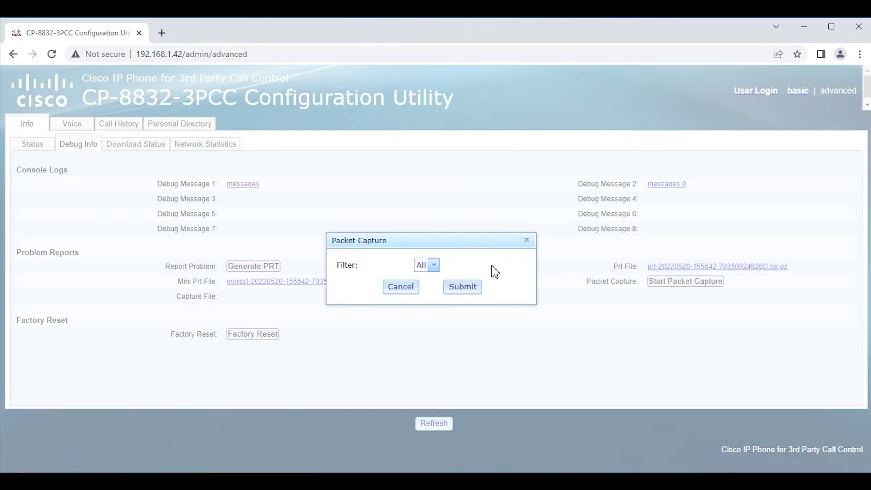
click(435, 266)
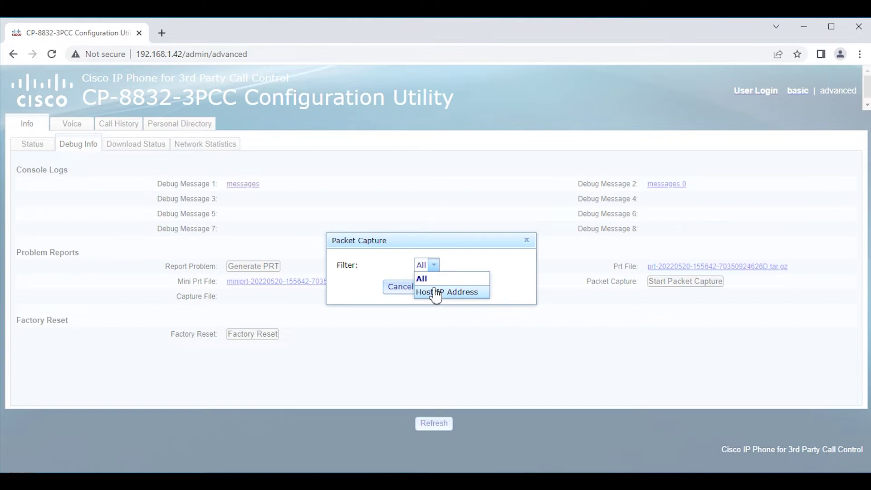
click(439, 279)
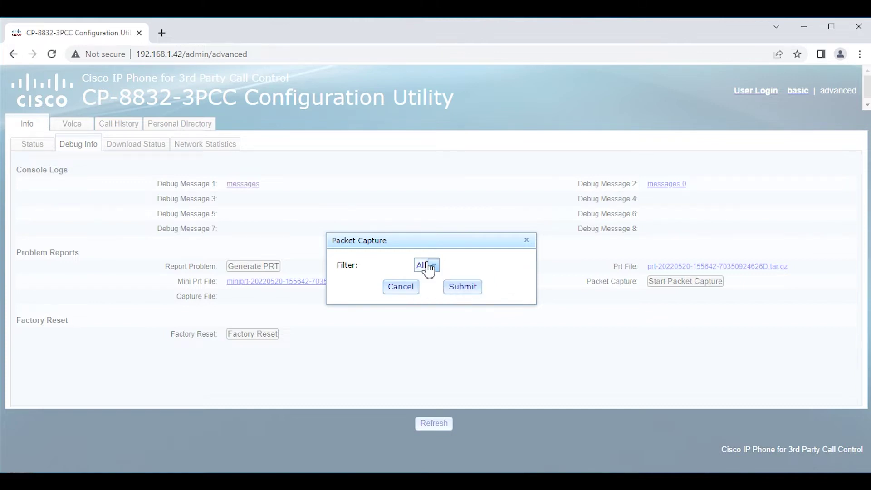
click(463, 287)
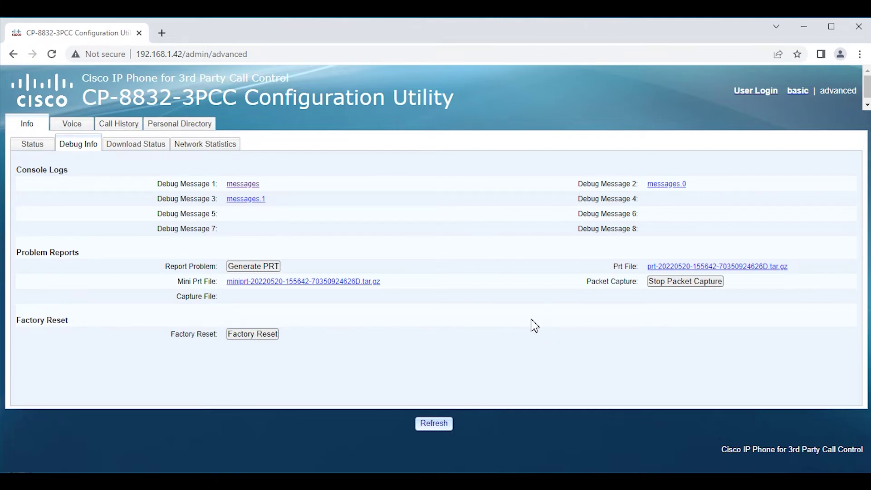
click(668, 283)
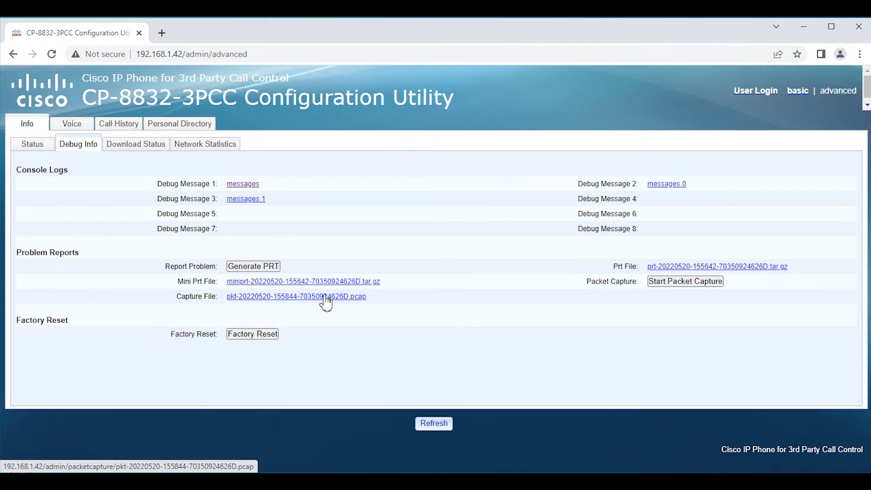
Look up the server interface address in Tftpd64, and set the phone's syslog server to 192.168.1.33 and its syslog identifier to $MAC.
click(65, 124)
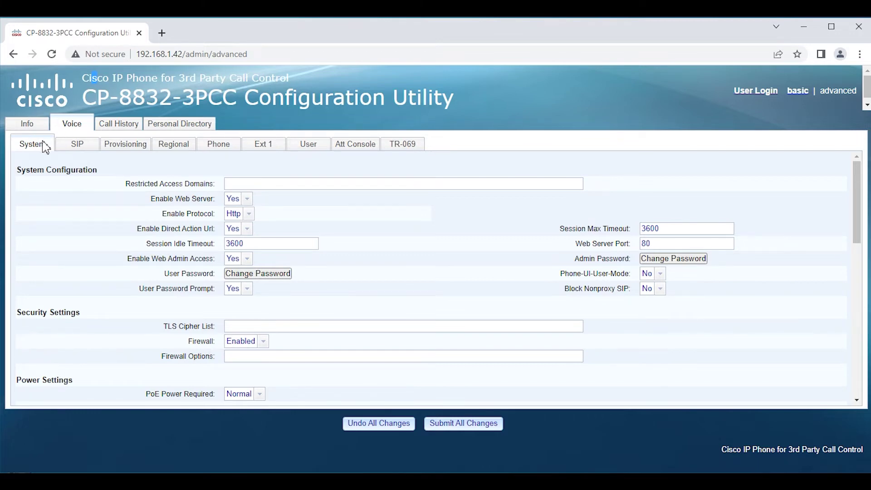
scroll(470, 267, down, 9)
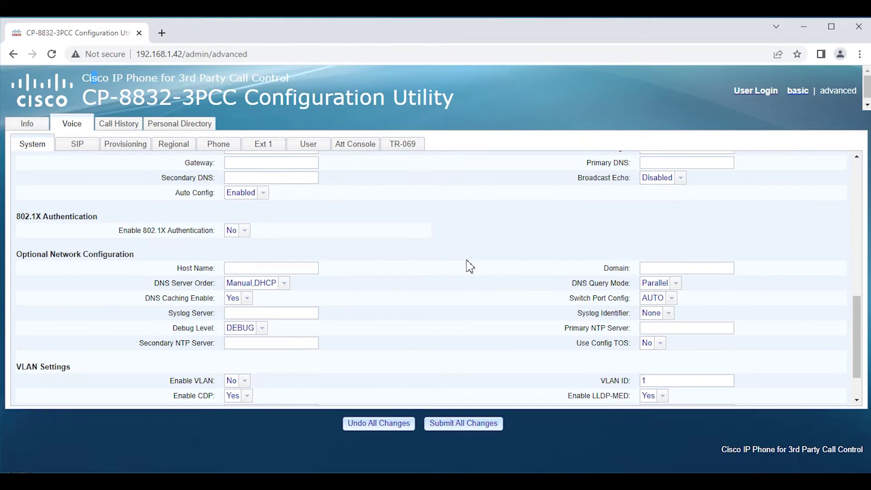
scroll(470, 267, down, 1)
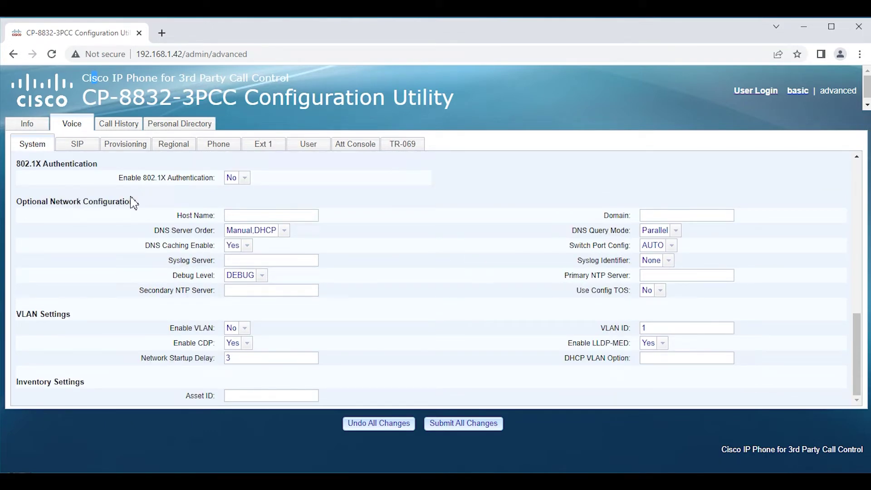
drag(134, 202, 31, 203)
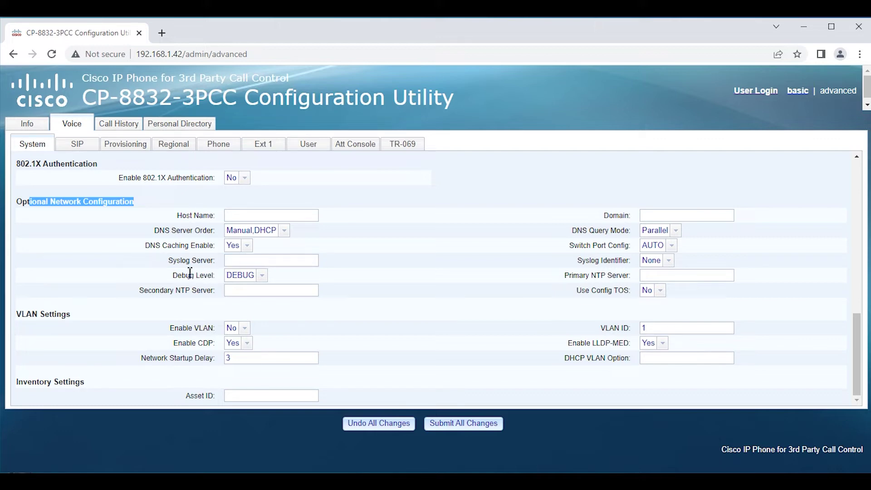
click(236, 262)
key(alt+Tab)
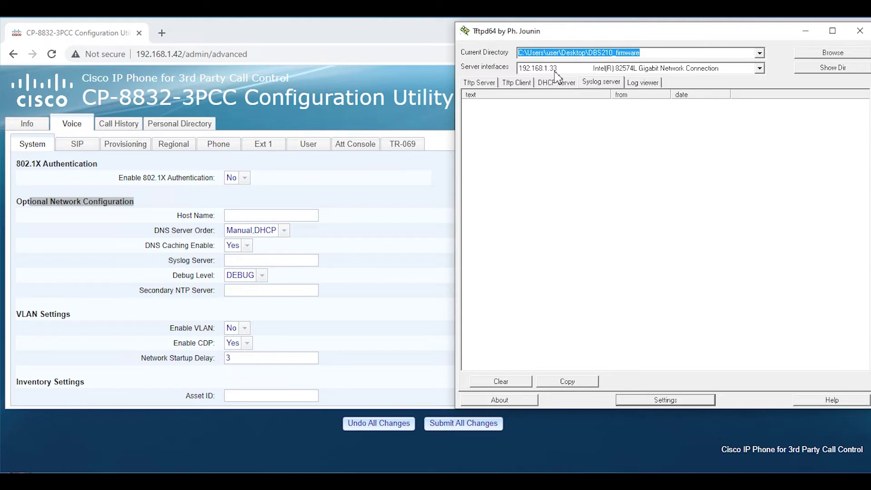
click(255, 258)
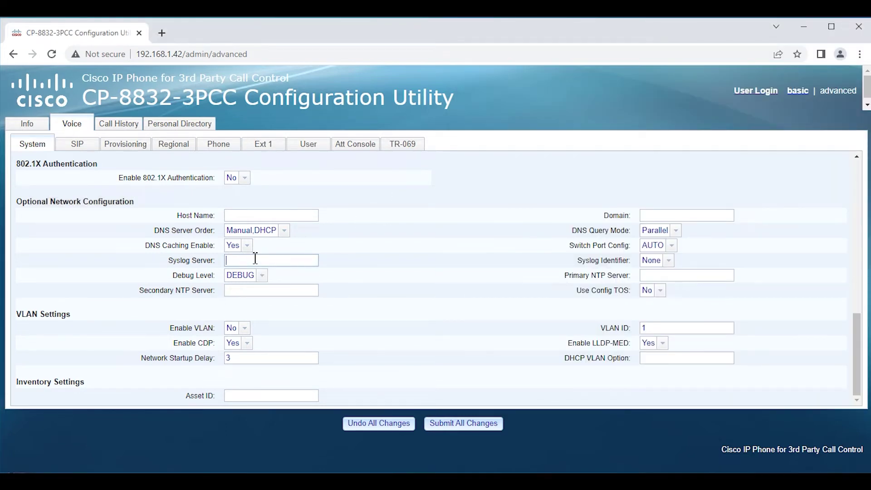
text(192.168.1.33)
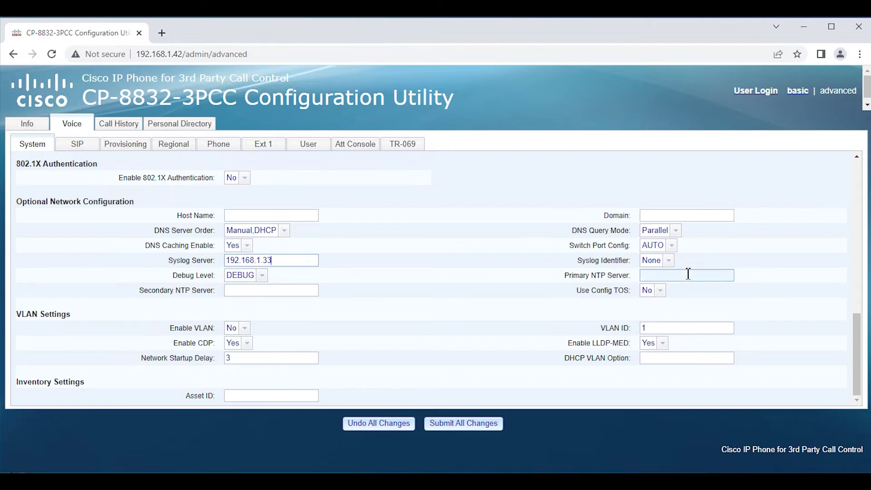
click(668, 261)
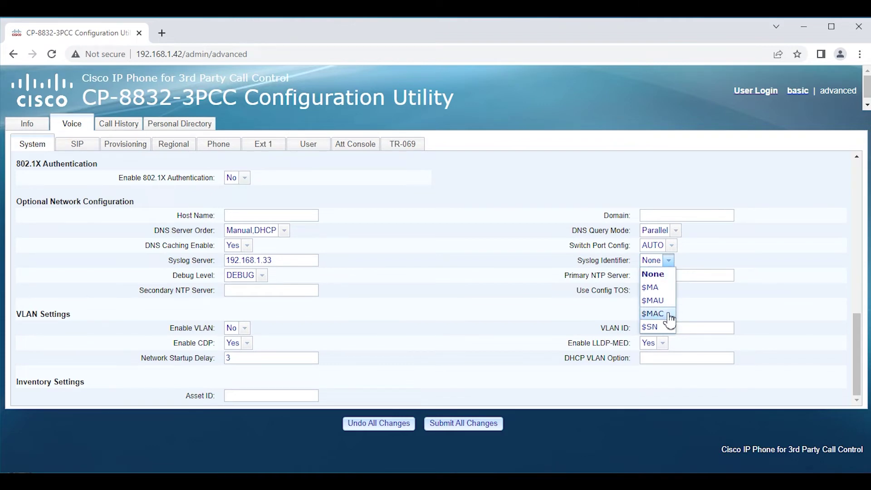
click(654, 314)
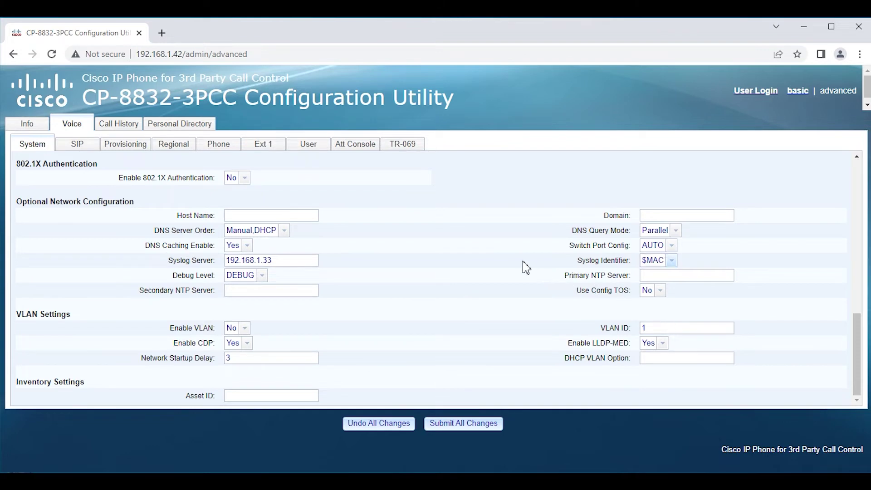
Set the host name to CP-8832-3PCC and submit all changes, checking the incoming syslog messages in Tftpd64.
click(255, 220)
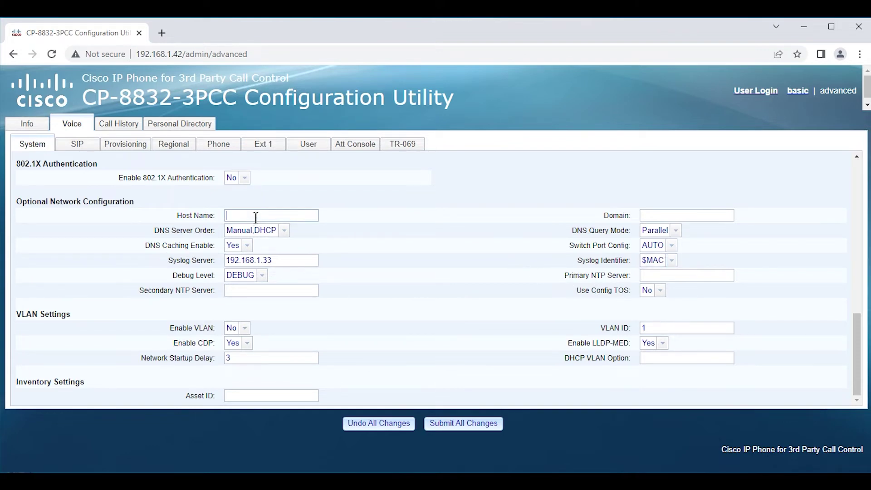
text(CP-8832)
text(-3)
text(CC)
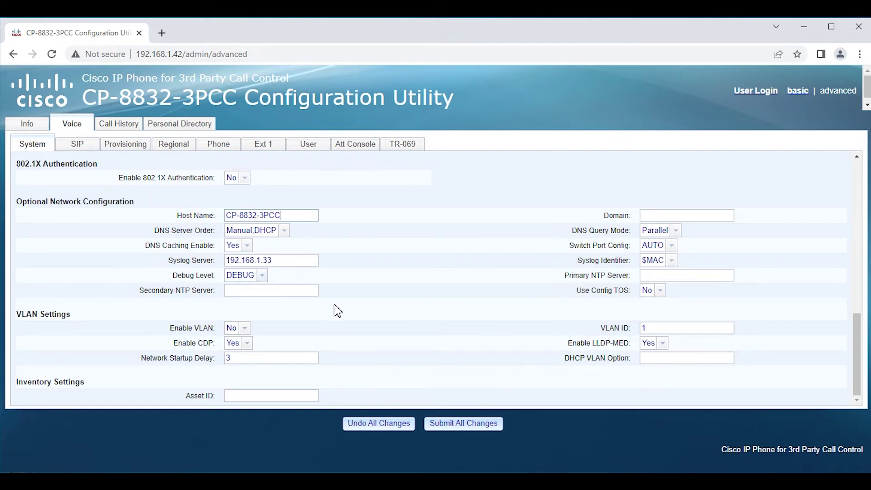
click(466, 420)
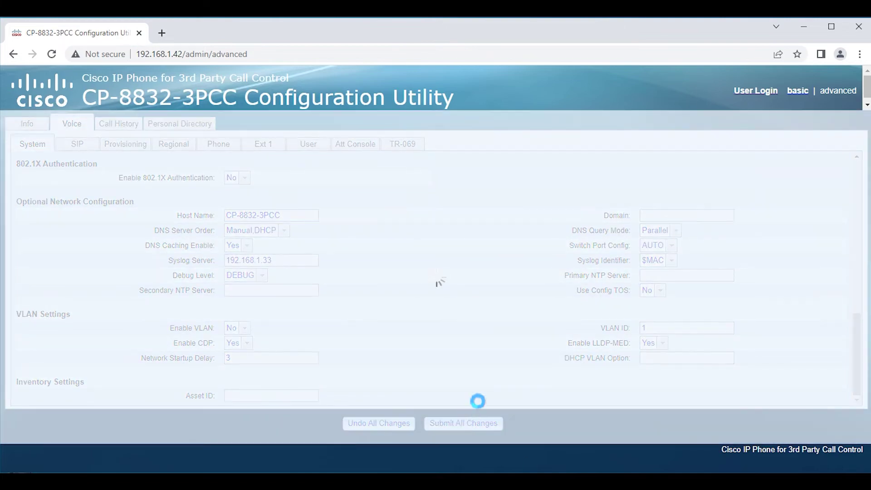
key(alt+Tab)
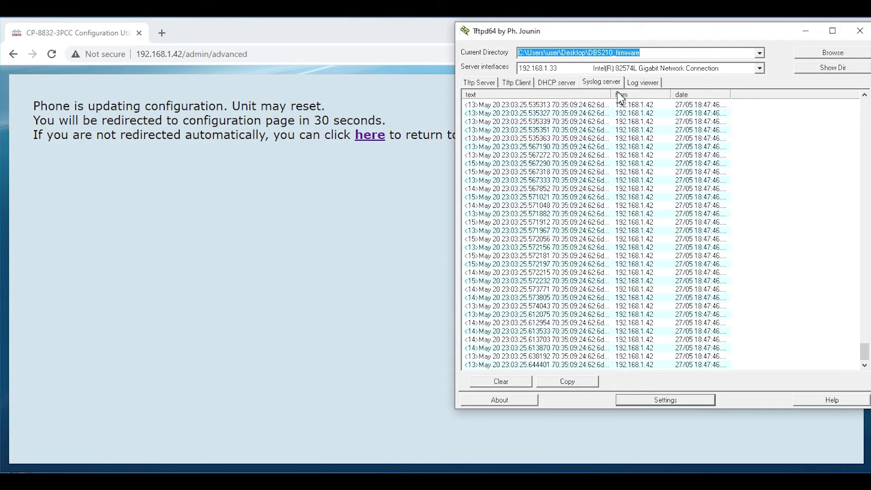
Enlarge the Tftpd64 window and widen the text column of the syslog list so the full messages can be read.
drag(612, 94, 650, 94)
drag(771, 92, 804, 92)
drag(650, 94, 758, 94)
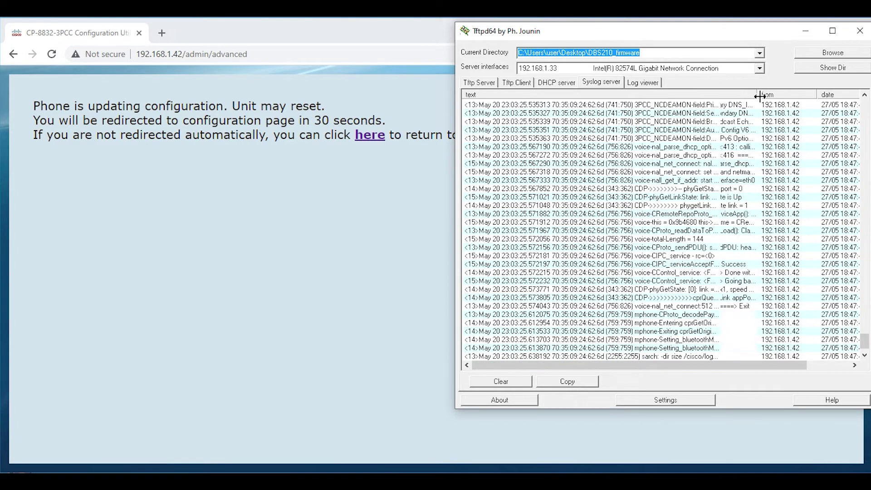
drag(701, 36, 294, 57)
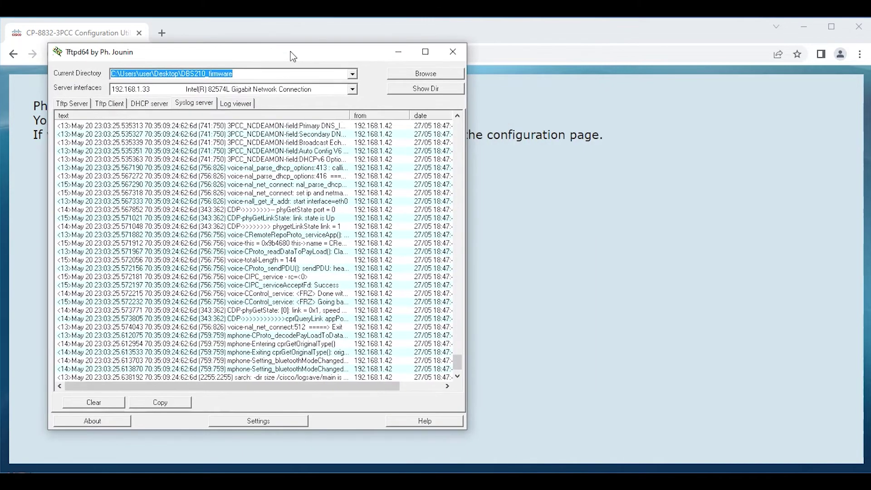
drag(472, 198, 792, 210)
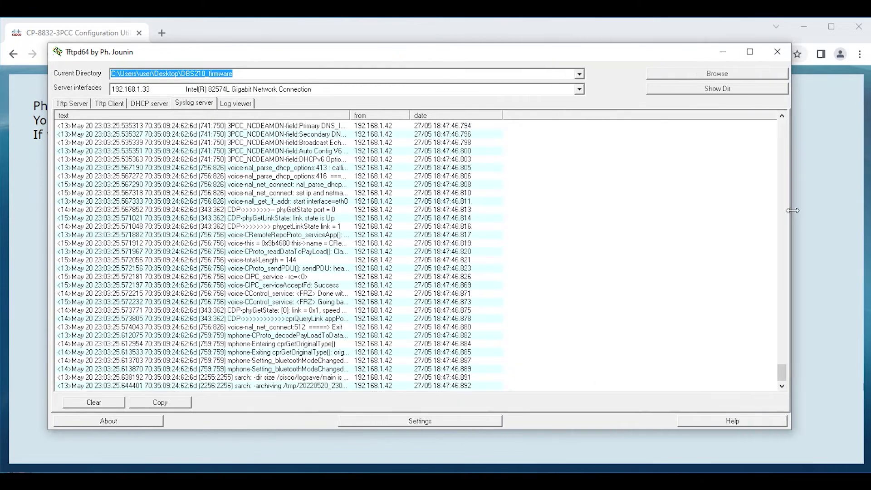
drag(351, 116, 576, 117)
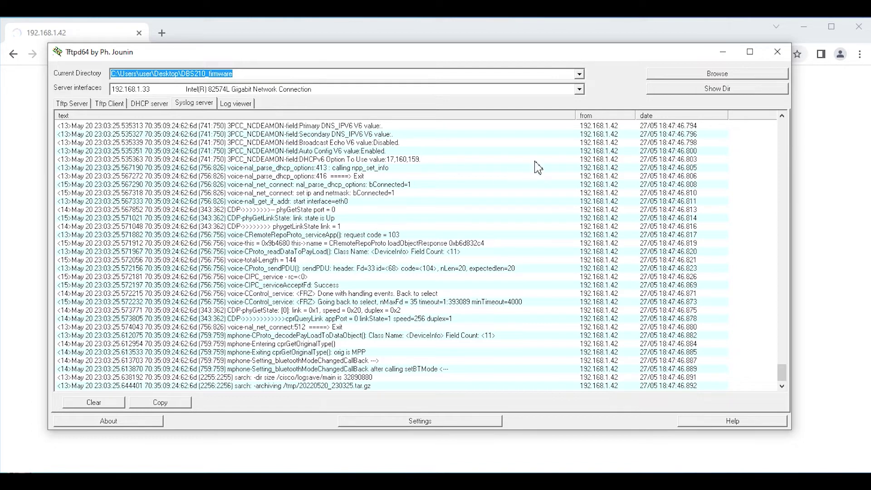
Enable saving of syslog messages to syslog.txt in the Tftpd64 settings, and return to the syslog message list.
click(399, 424)
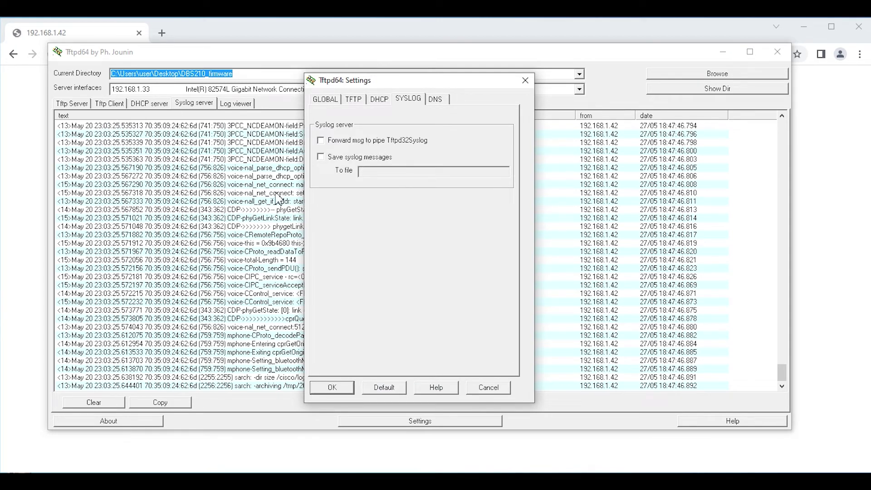
click(338, 158)
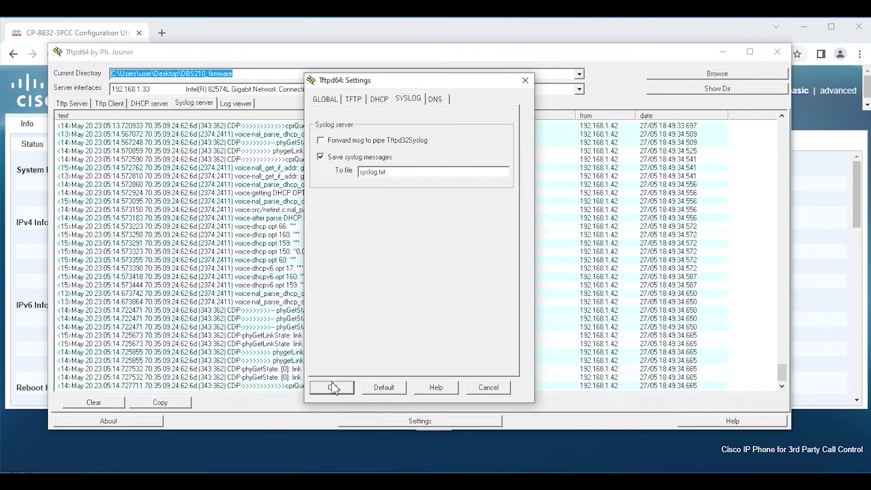
click(332, 388)
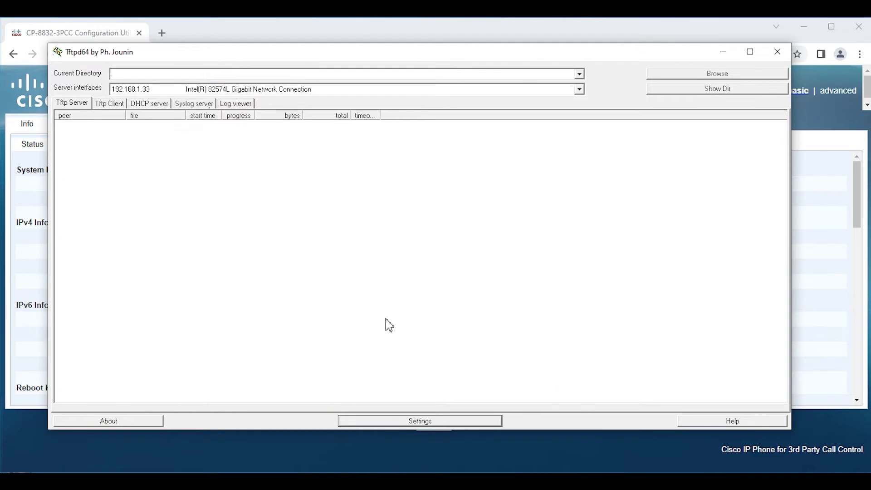
click(195, 107)
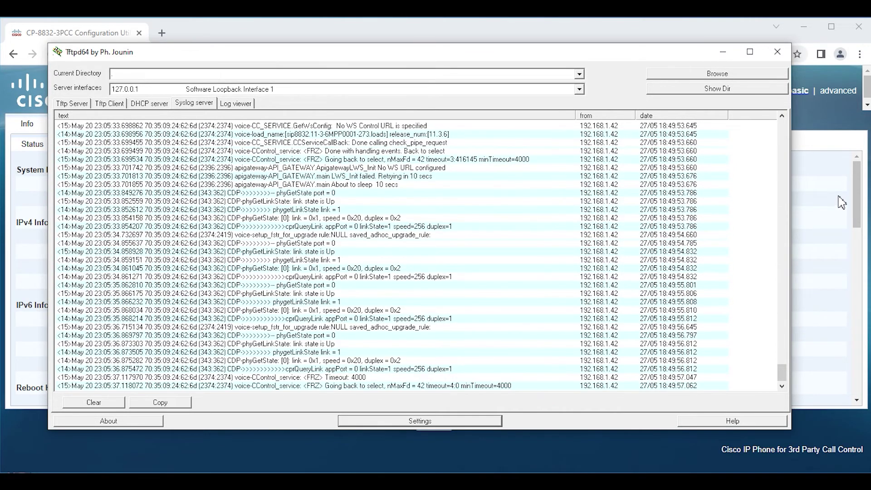
Switch to the phone's configuration page in the browser and check its Ethernet broadcast counters in the network statistics, refreshing them twice.
click(859, 198)
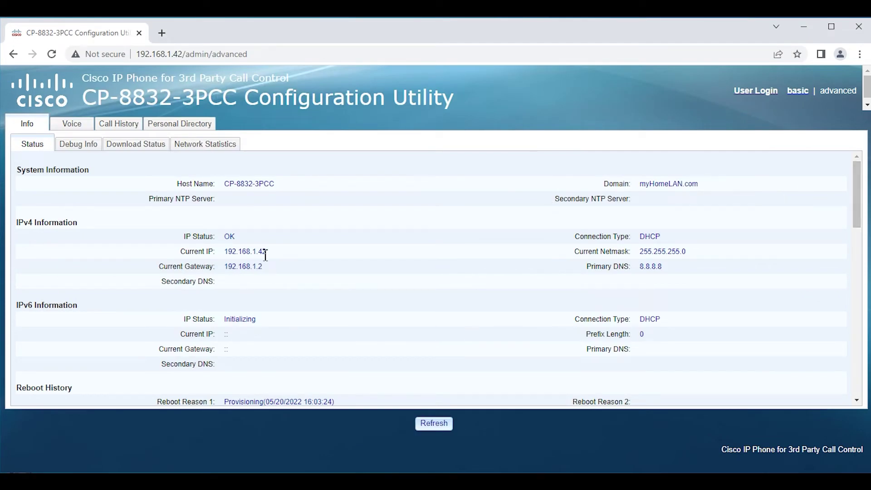
click(210, 146)
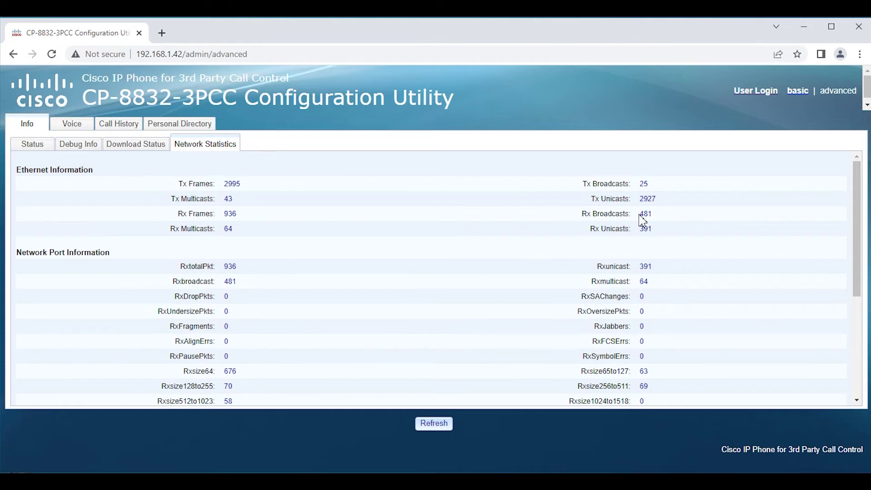
drag(652, 184, 648, 184)
drag(654, 214, 642, 216)
click(438, 425)
drag(662, 214, 640, 216)
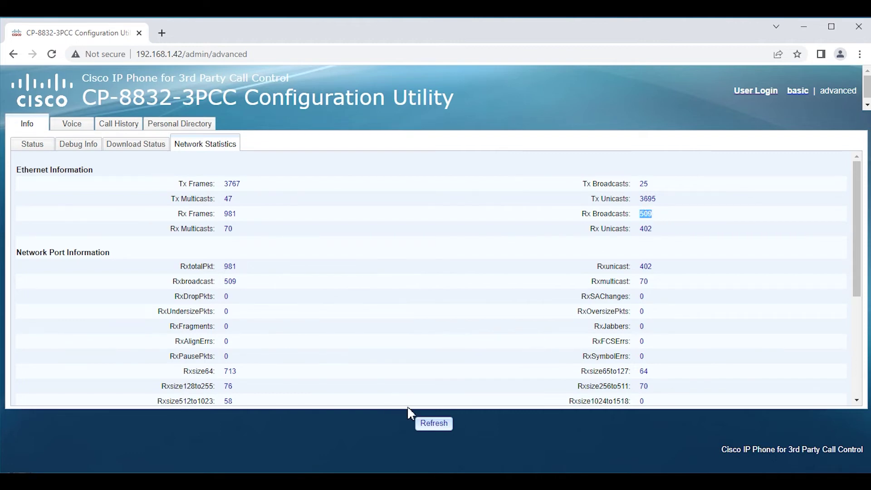
click(421, 426)
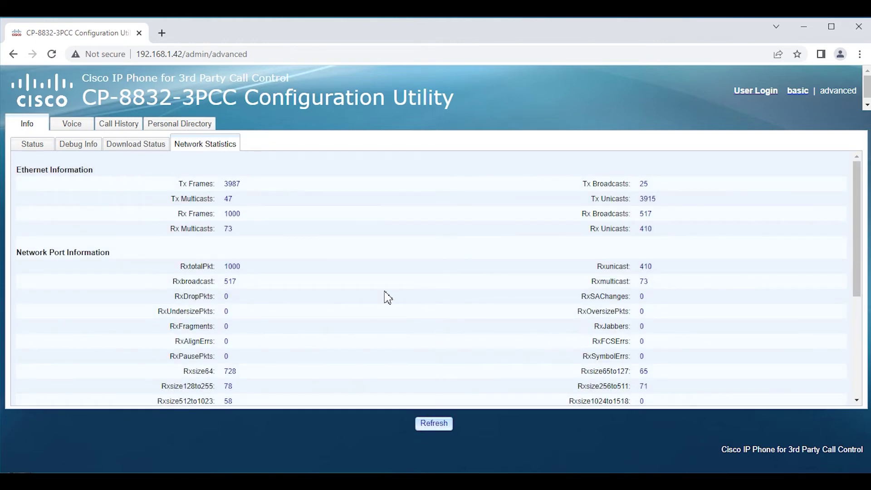
Examine the network port statistics for dropped packets and errors, down to the CDP and LLDP neighbor details.
scroll(387, 296, down, 1)
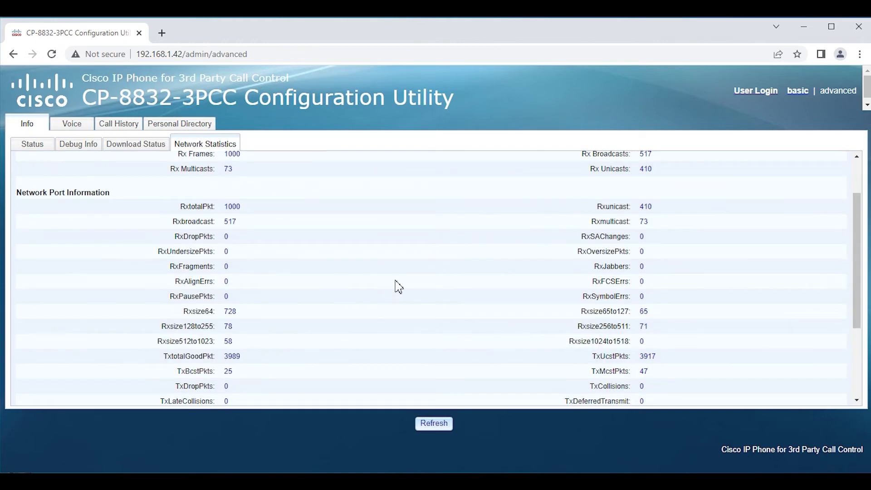
scroll(398, 284, up, 1)
scroll(398, 282, down, 1)
drag(210, 237, 175, 240)
scroll(253, 258, down, 2)
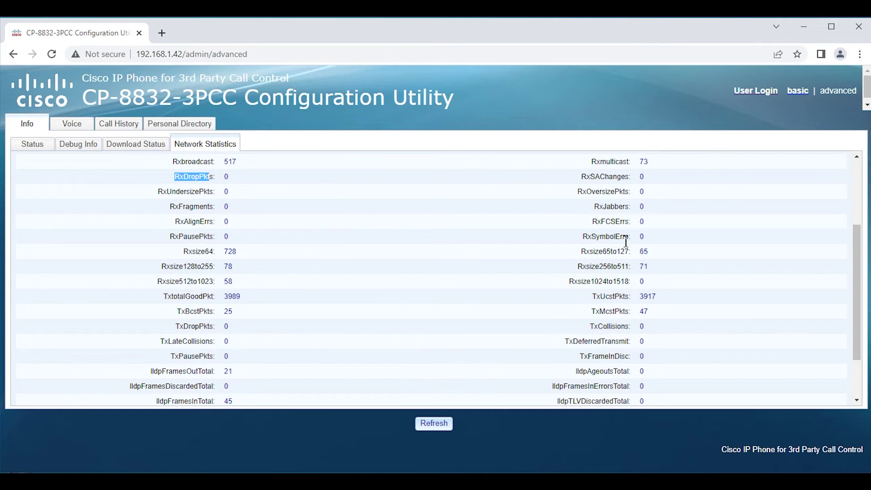
scroll(618, 238, down, 2)
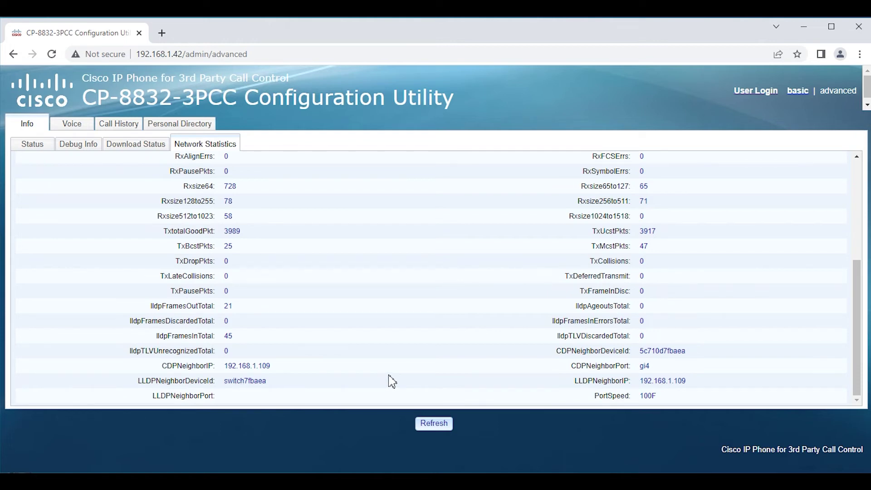
Review the phone's download status, including firmware upgrade, transition authorization and provisioning entries.
click(144, 149)
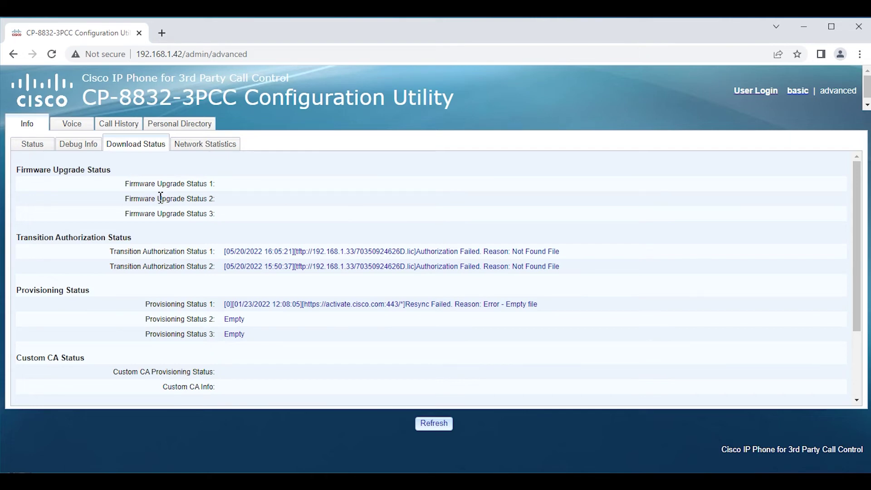
scroll(172, 202, down, 2)
scroll(172, 202, up, 3)
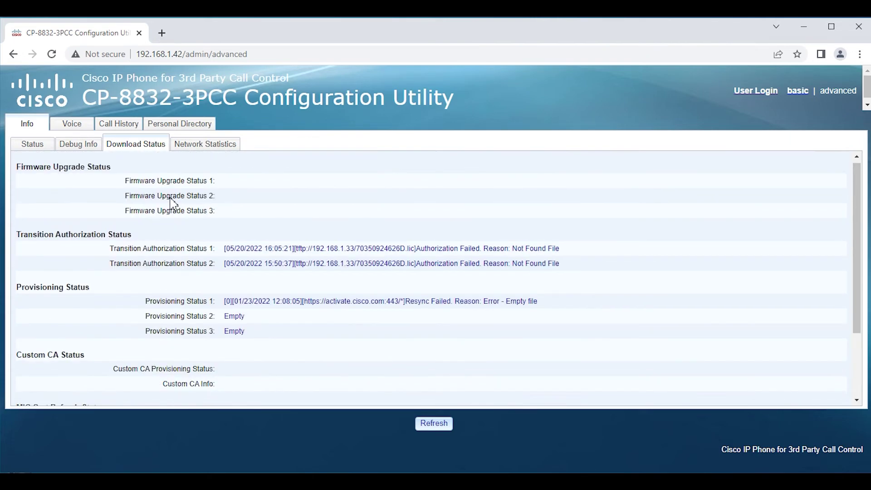
Open the Debug Message 1 console log, select its contents for copying, and return to the configuration page.
click(92, 145)
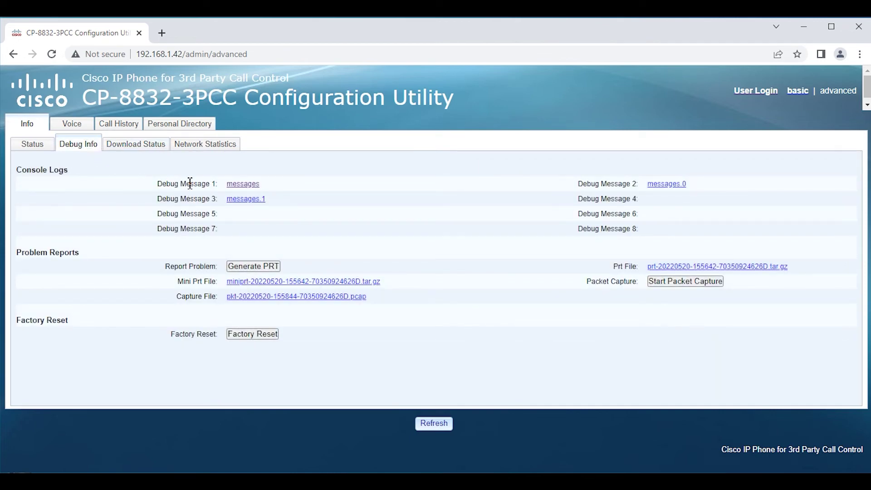
click(242, 184)
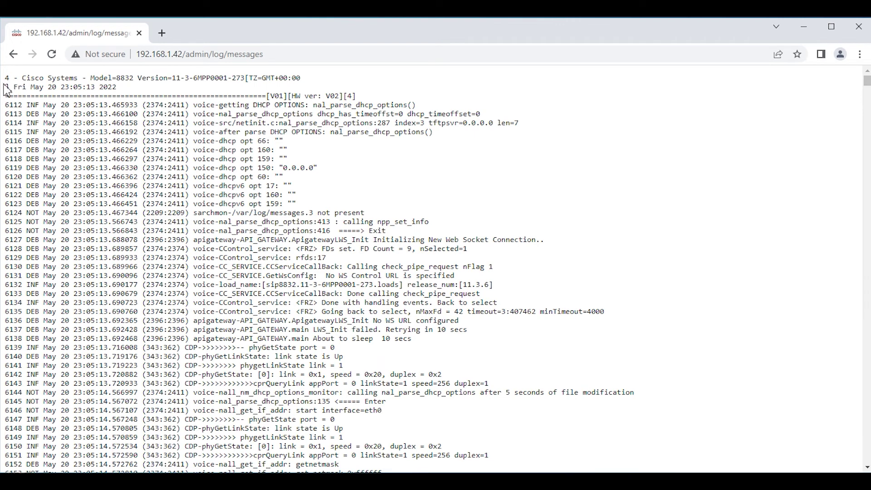
drag(7, 75, 421, 341)
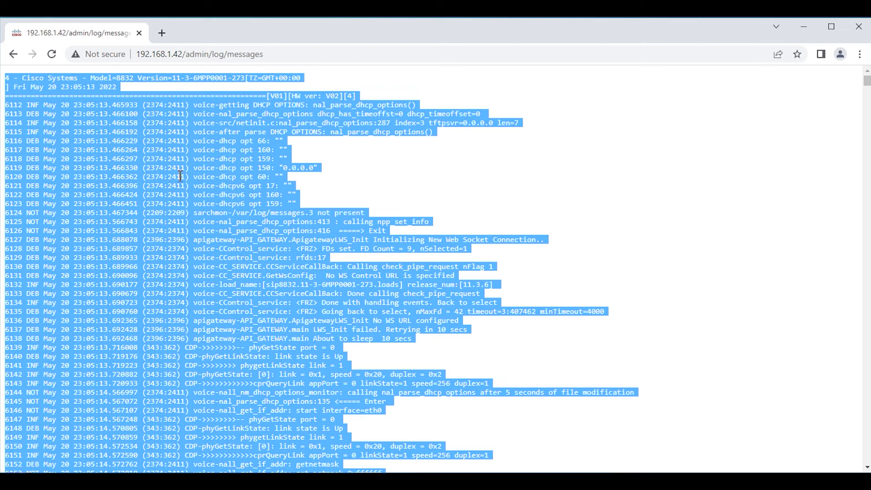
mouse_move(54, 204)
mouse_down()
mouse_move(103, 262)
mouse_move(78, 220)
mouse_move(49, 218)
mouse_up()
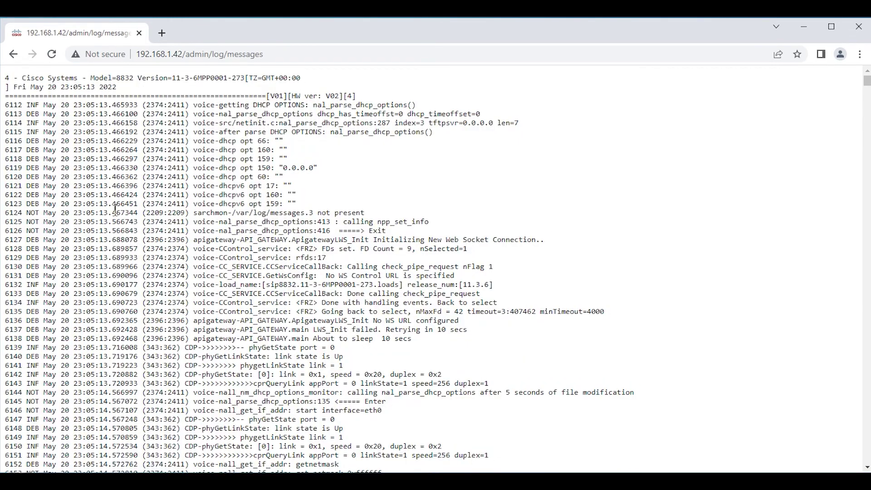
click(15, 55)
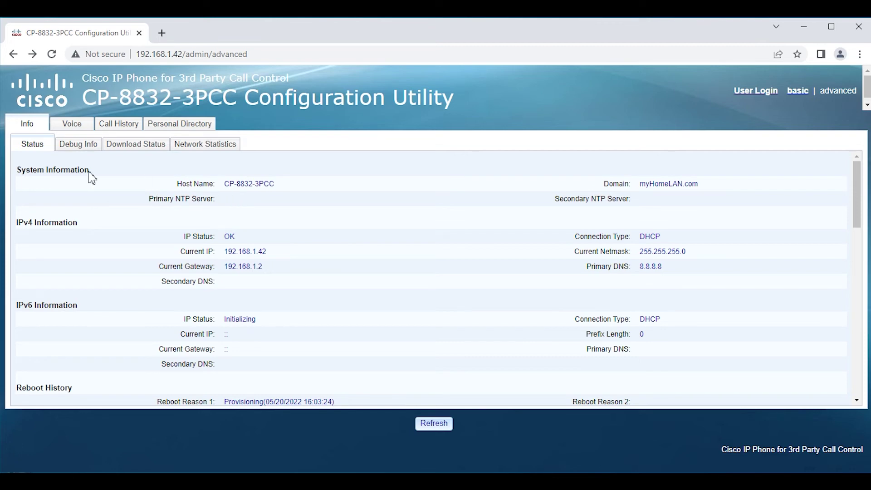
Review the phone's status details: host name, current IP, gateway, software version, serial number, MAC address and hardware version.
drag(275, 183, 230, 184)
drag(267, 252, 237, 268)
scroll(335, 290, down, 3)
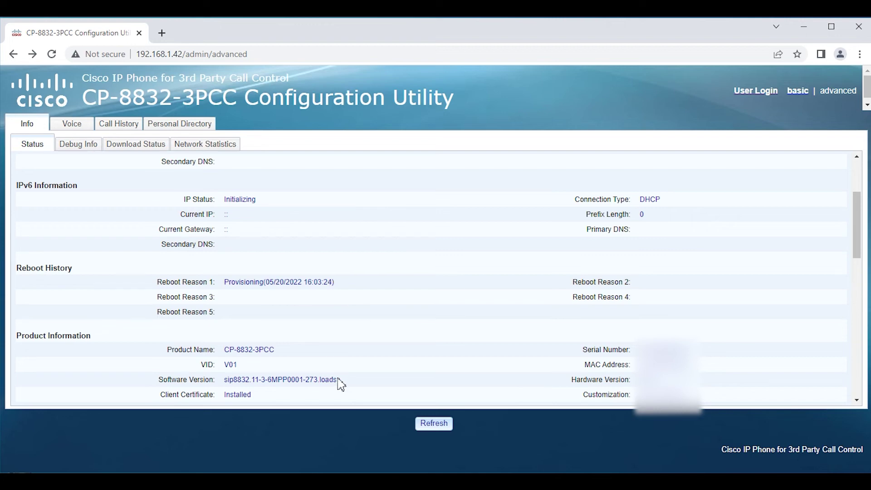
drag(341, 388, 227, 387)
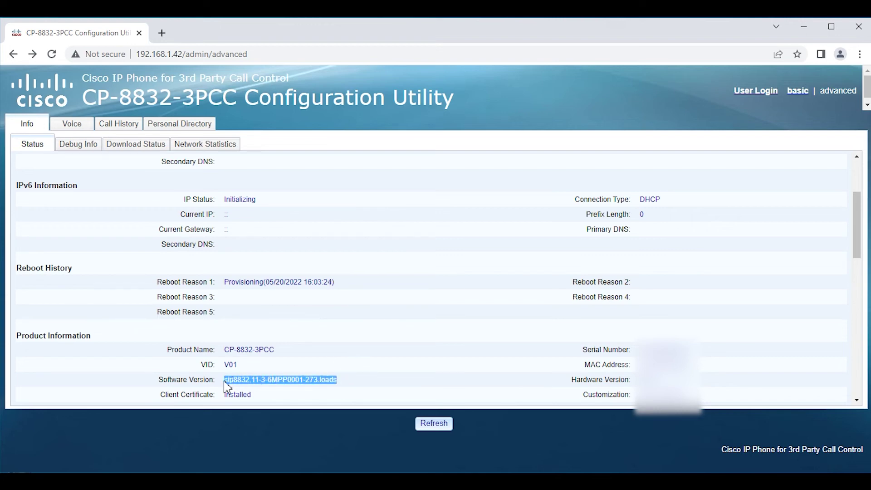
click(286, 391)
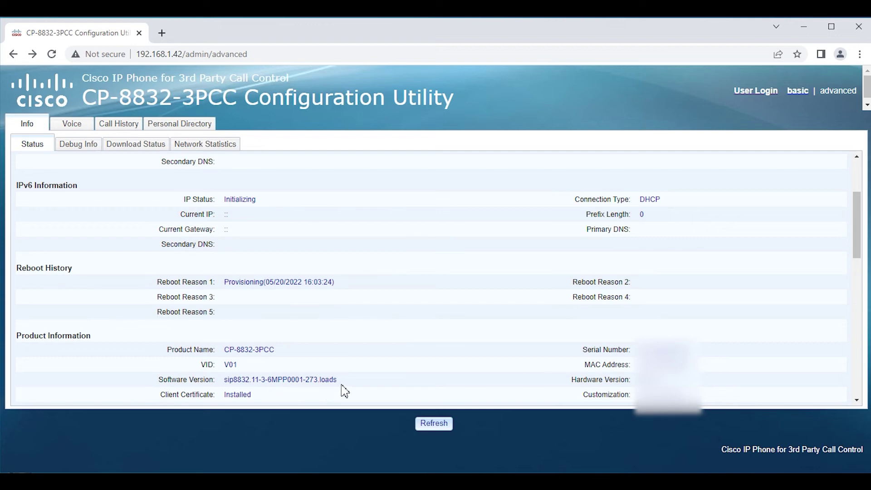
drag(338, 382, 229, 383)
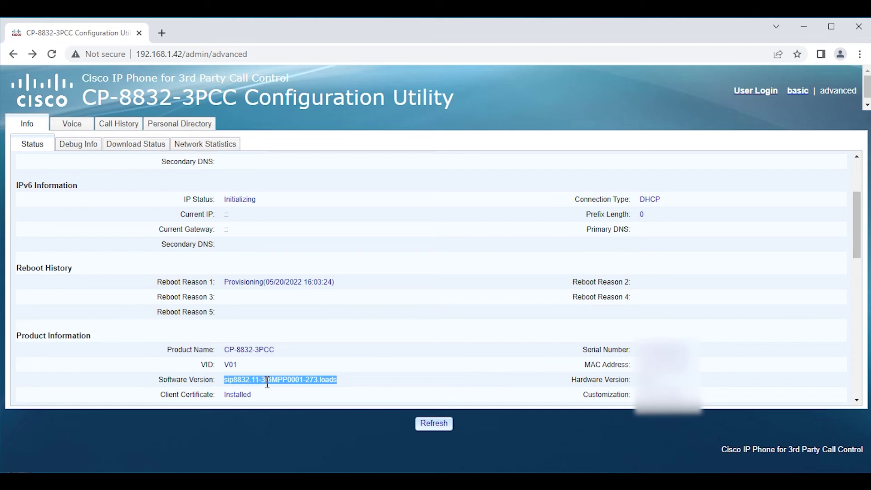
drag(632, 350, 583, 352)
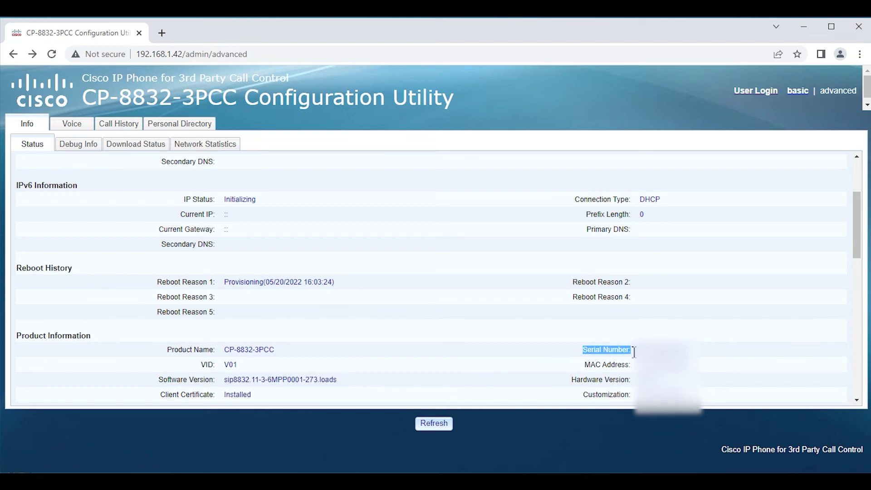
drag(632, 365, 572, 382)
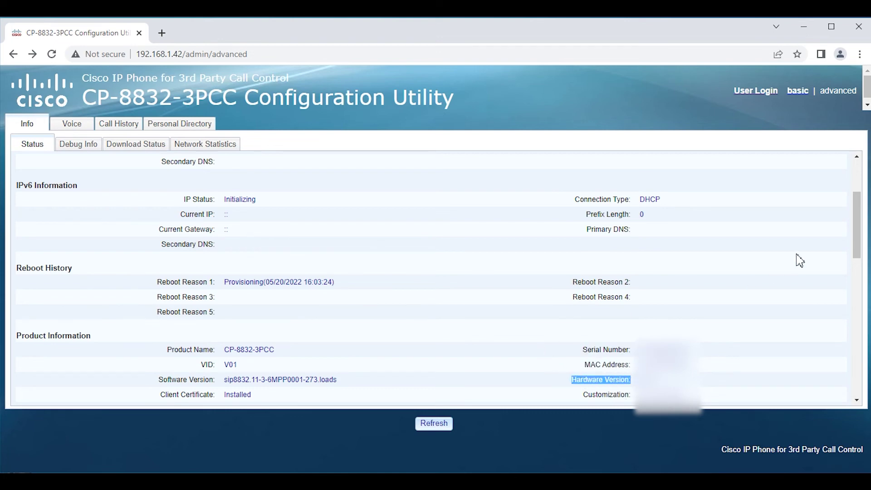
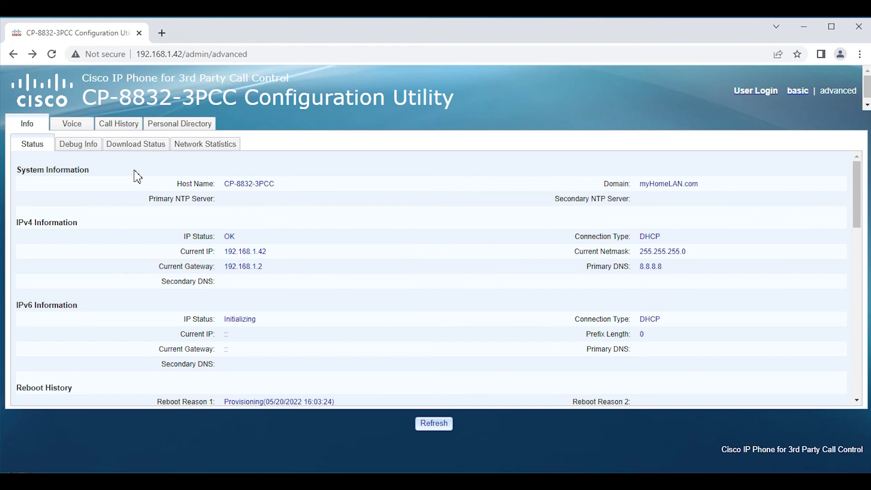
Show the phone's debug information again, check the syslog output in Tftpd64, and close Tftpd64.
click(97, 145)
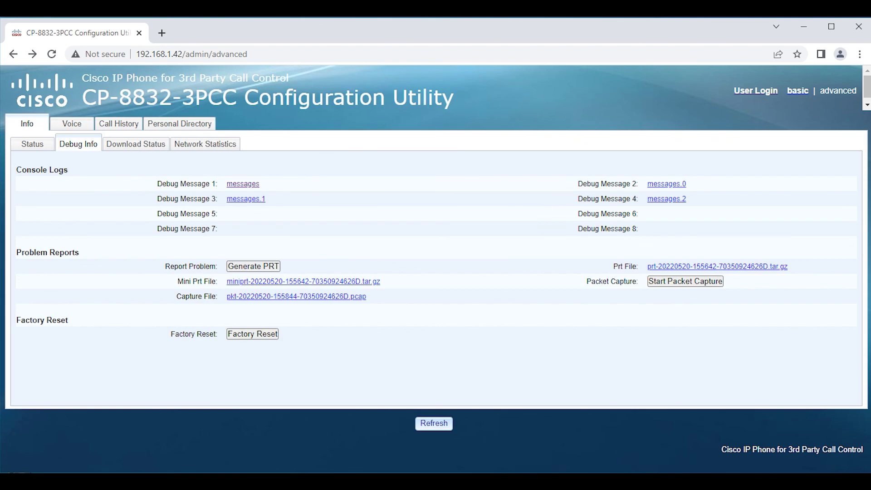
key(alt+Tab)
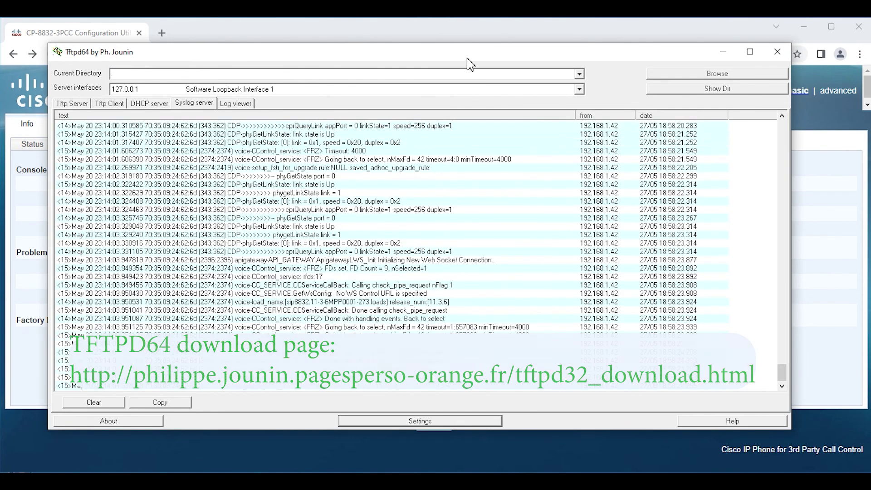
click(779, 53)
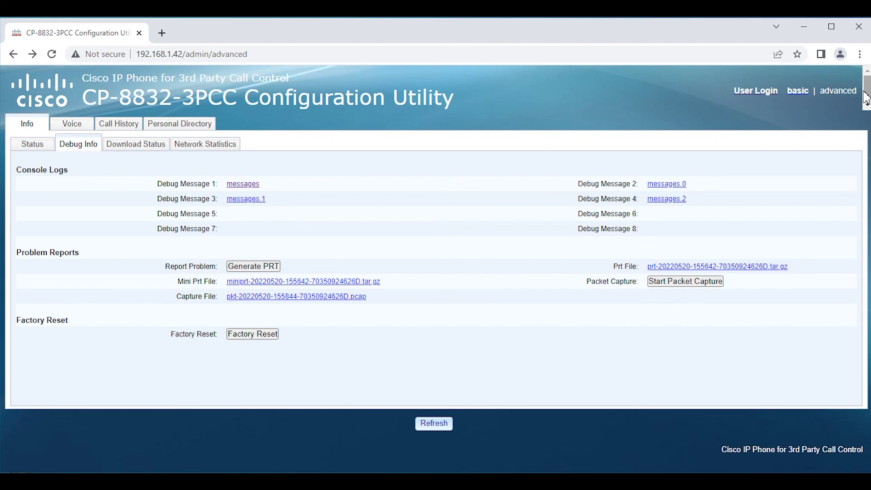
Switch the configuration page from admin to user login and view the debug information available at user level.
drag(858, 91, 784, 96)
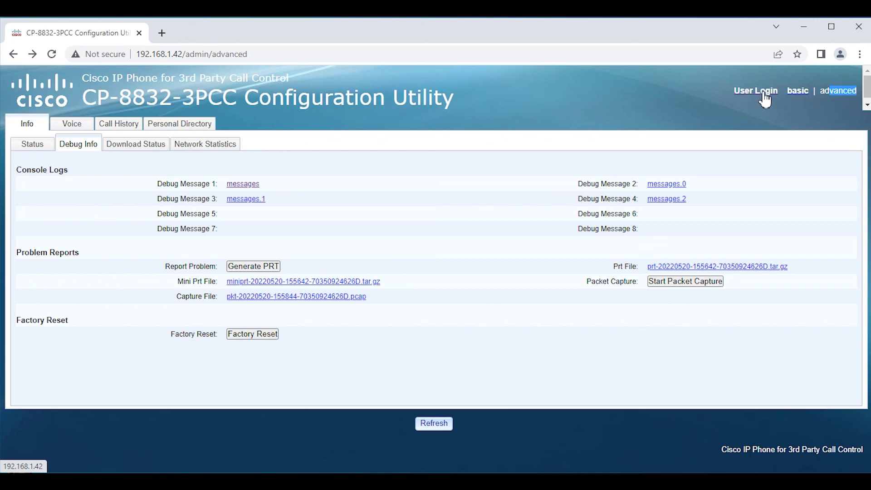
click(764, 99)
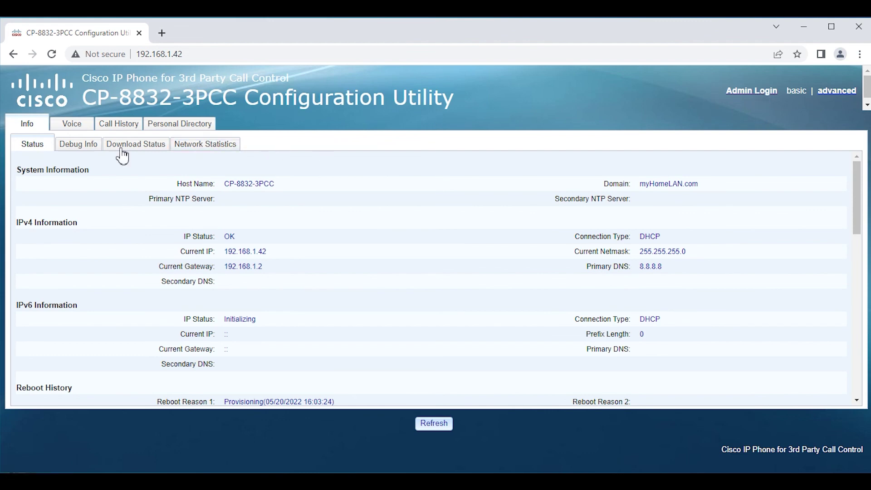
click(81, 146)
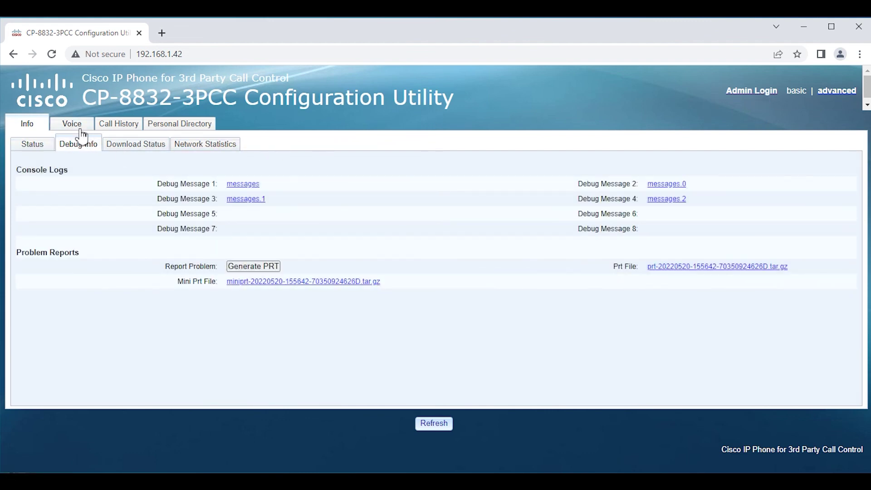
View the voice settings available at user level, and switch the configuration page to admin login with the advanced view.
click(80, 128)
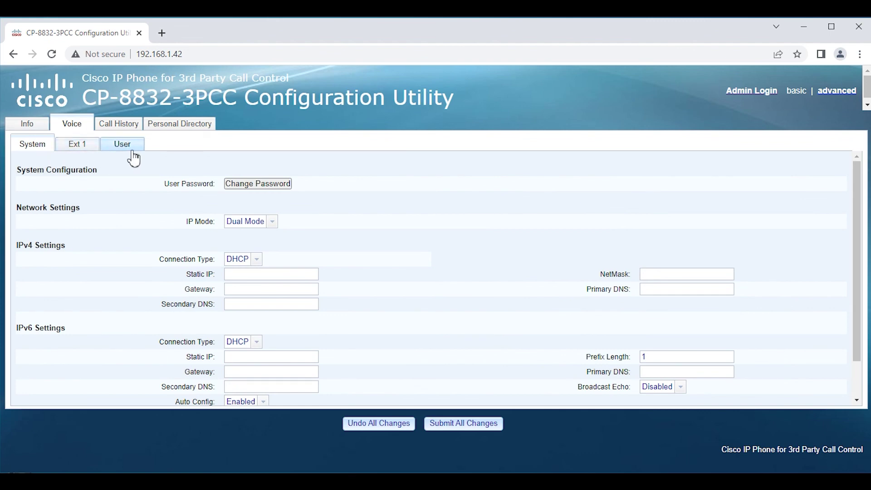
click(765, 94)
click(835, 93)
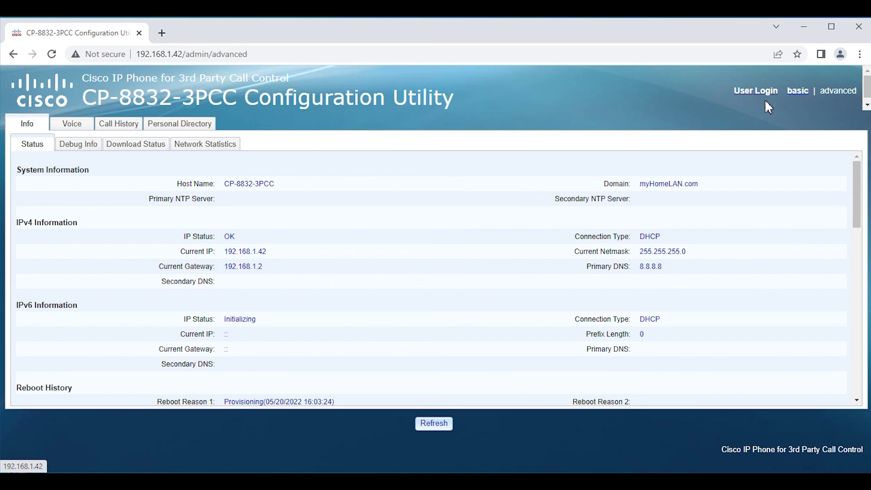
Examine the admin-level voice settings: SIP, Provisioning, Regional, Phone, Ext 1, User, Att Console and TR-069, ending with System.
click(72, 129)
click(76, 149)
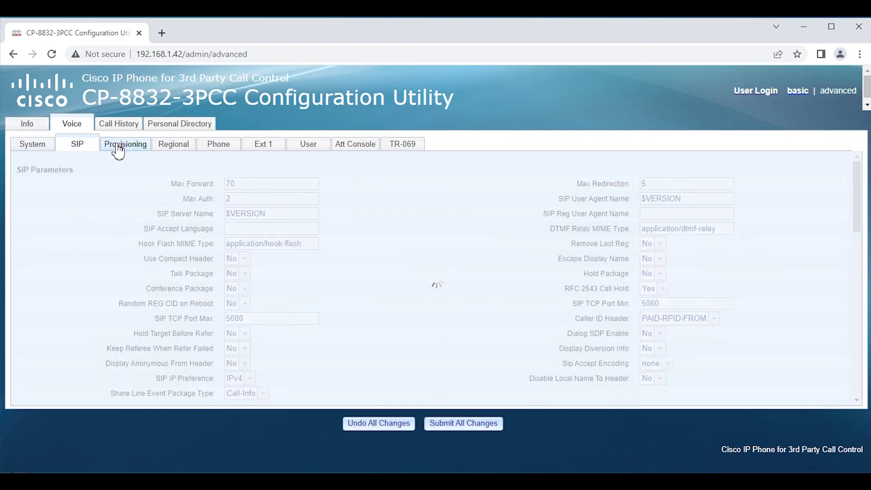
click(121, 147)
click(182, 146)
click(222, 148)
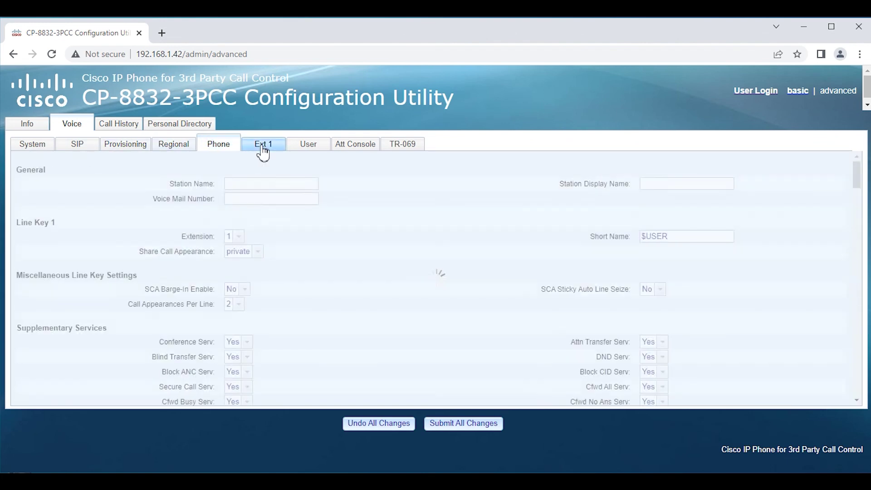
click(263, 150)
click(305, 150)
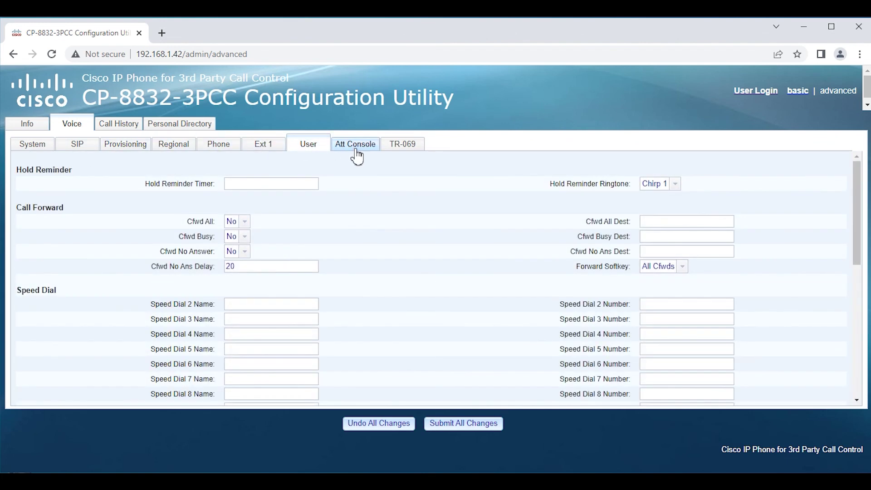
click(370, 153)
click(394, 154)
click(119, 148)
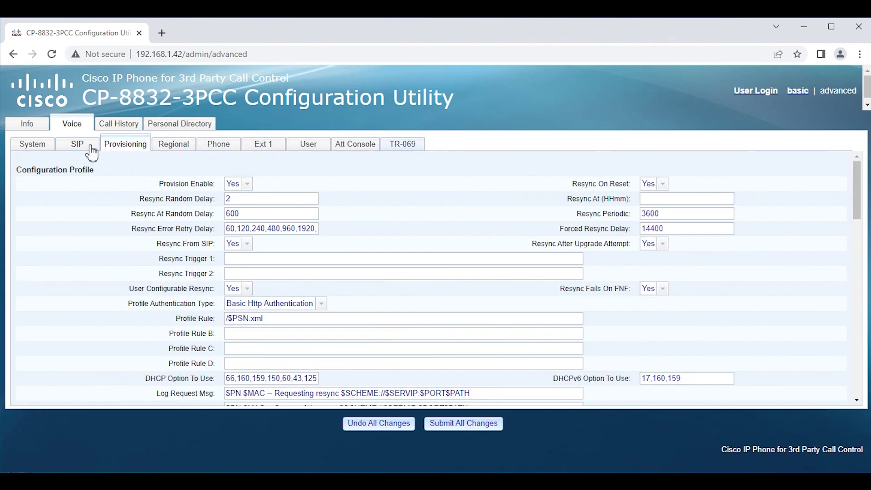
click(76, 150)
click(34, 147)
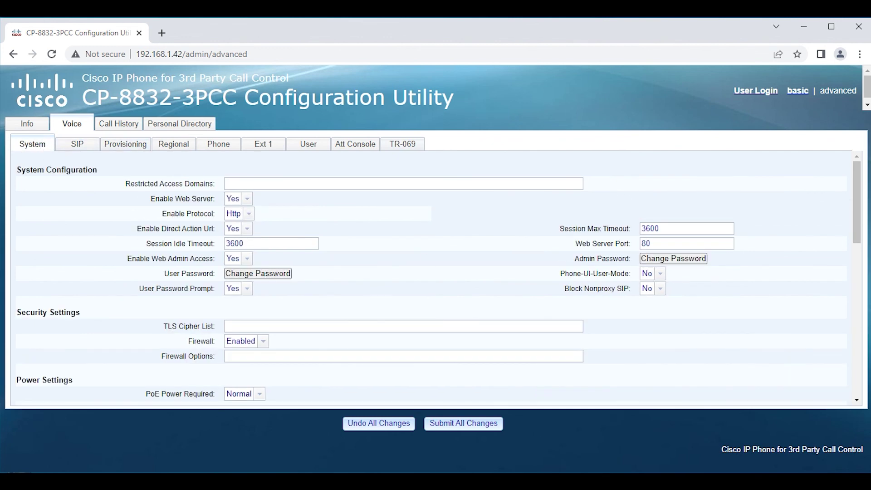